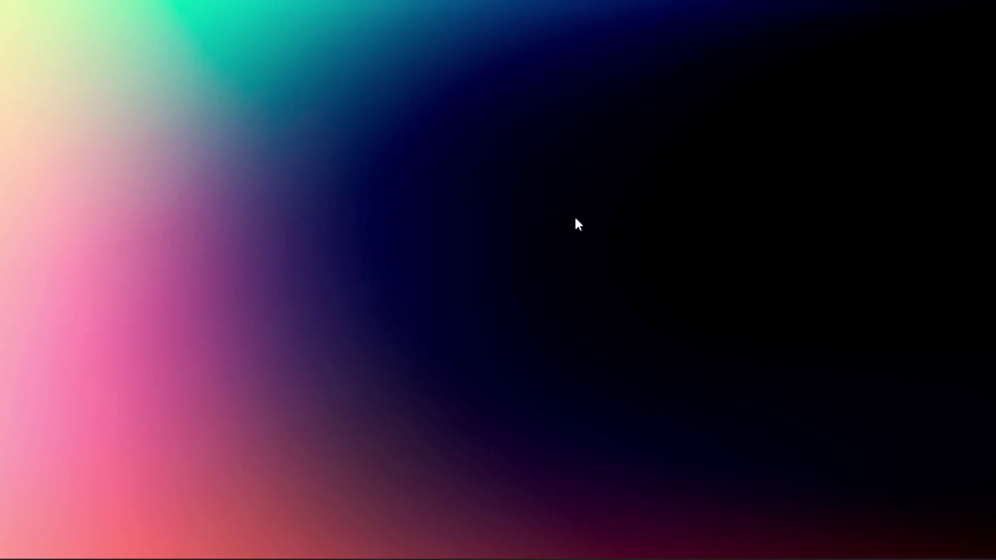
# Pair the Xbox Wireless Controller as a new game controller and return to Home
pyautogui.hotkey('alt', 'space')
pyautogui.write('edge')
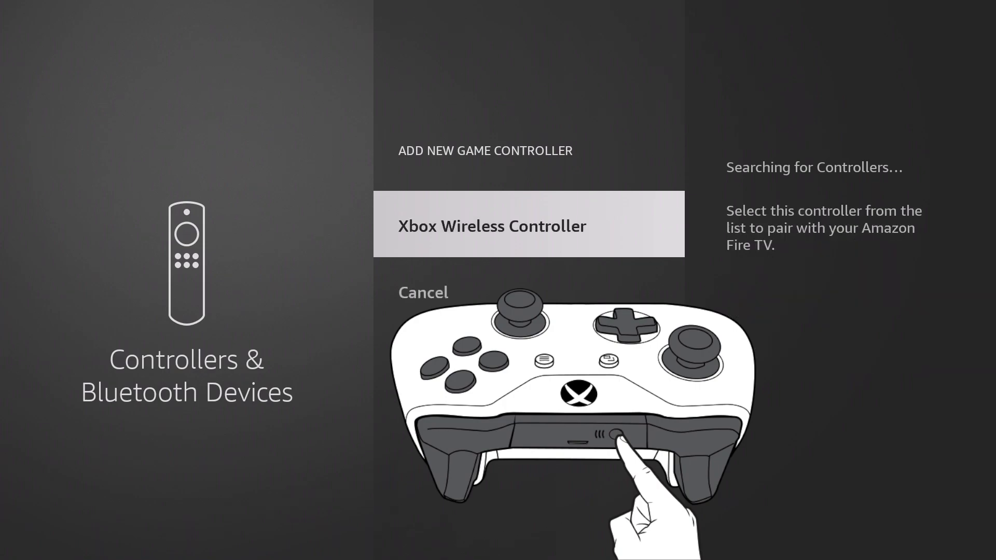
pyautogui.press('Return')
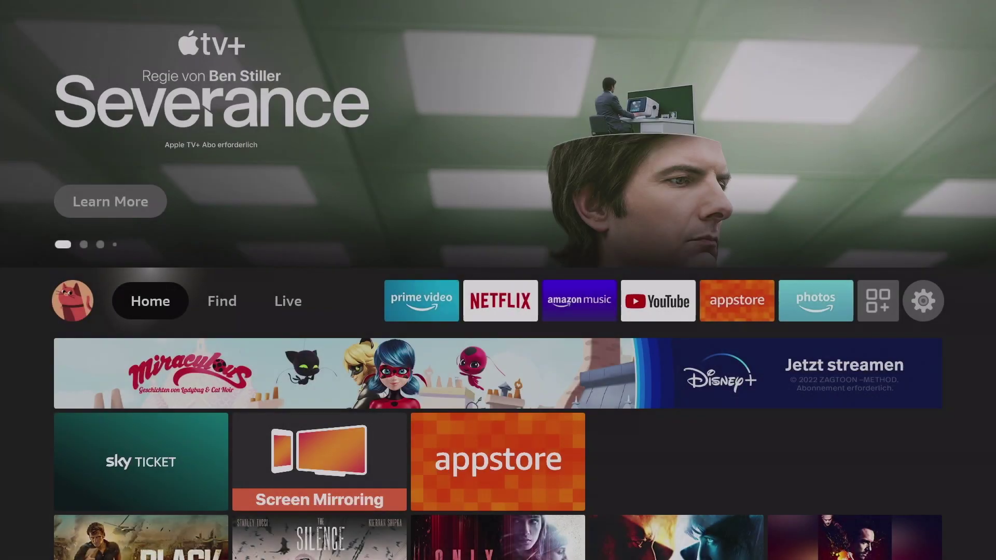
# From the Find page, search the app catalogue for 'Retro'
pyautogui.press('Right')
pyautogui.press('Down')
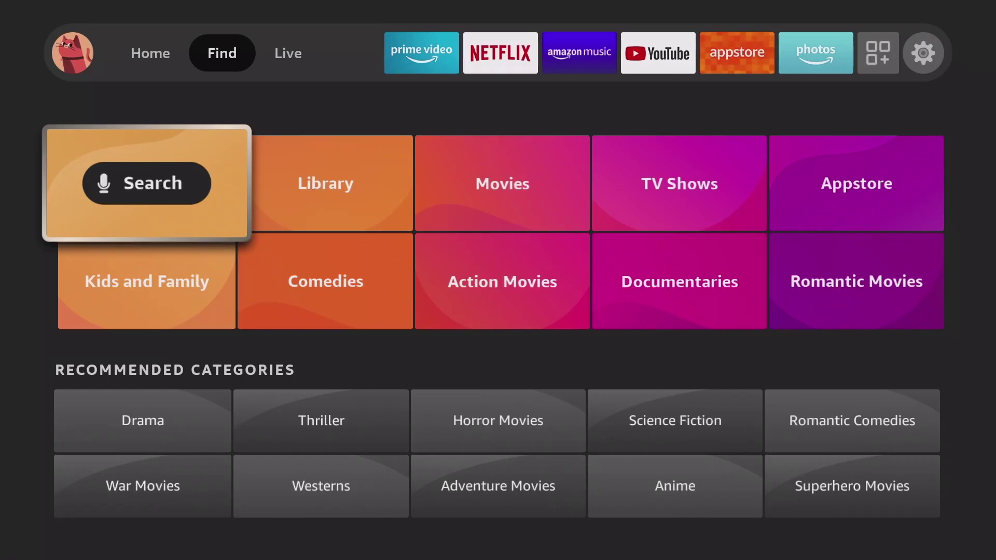
pyautogui.press('Return')
pyautogui.press('Down')
pyautogui.press('Right')
pyautogui.press('Right')
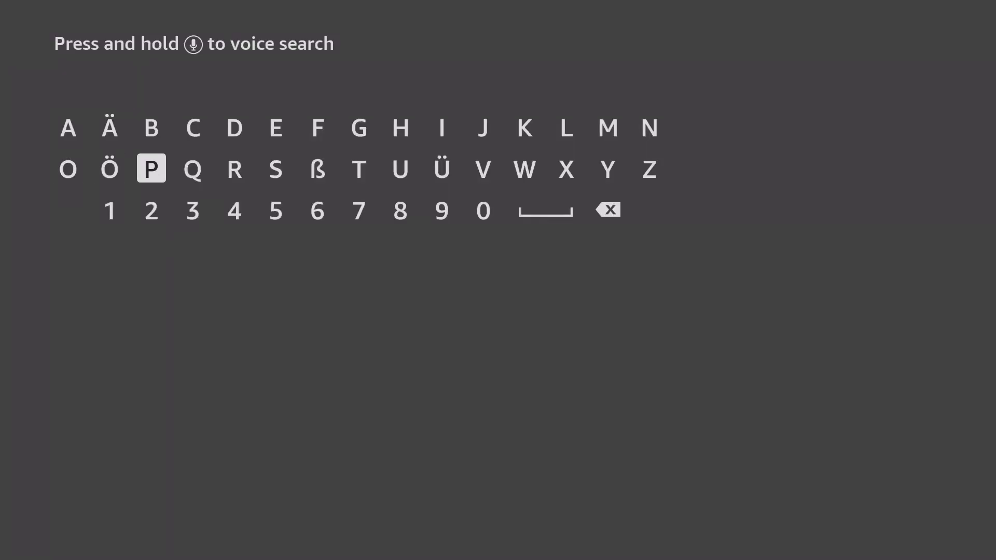
pyautogui.press('Right')
pyautogui.press('Right')
pyautogui.press('Return')
pyautogui.press('Up')
pyautogui.press('Right')
pyautogui.press('Return')
pyautogui.press('Down')
pyautogui.press('Right')
pyautogui.press('Right')
pyautogui.press('Return')
pyautogui.press('Left')
pyautogui.press('Left')
pyautogui.press('Left')
pyautogui.press('Return')
pyautogui.press('Left')
pyautogui.press('Left')
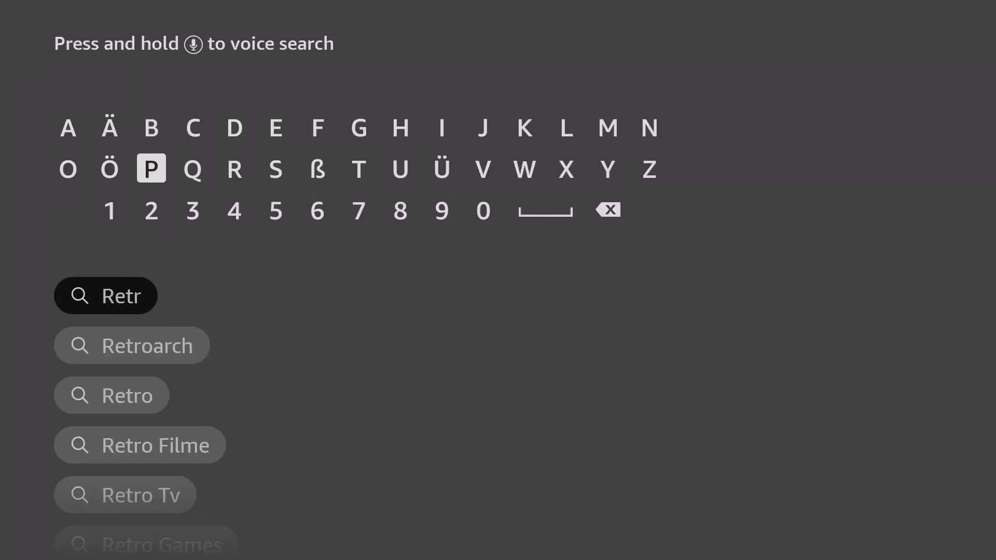
pyautogui.press('Left')
pyautogui.press('Left')
pyautogui.press('Return')
# Get the RetroArch app and acknowledge its storage access request on first launch
pyautogui.press('Down')
pyautogui.press('Down')
pyautogui.press('Return')
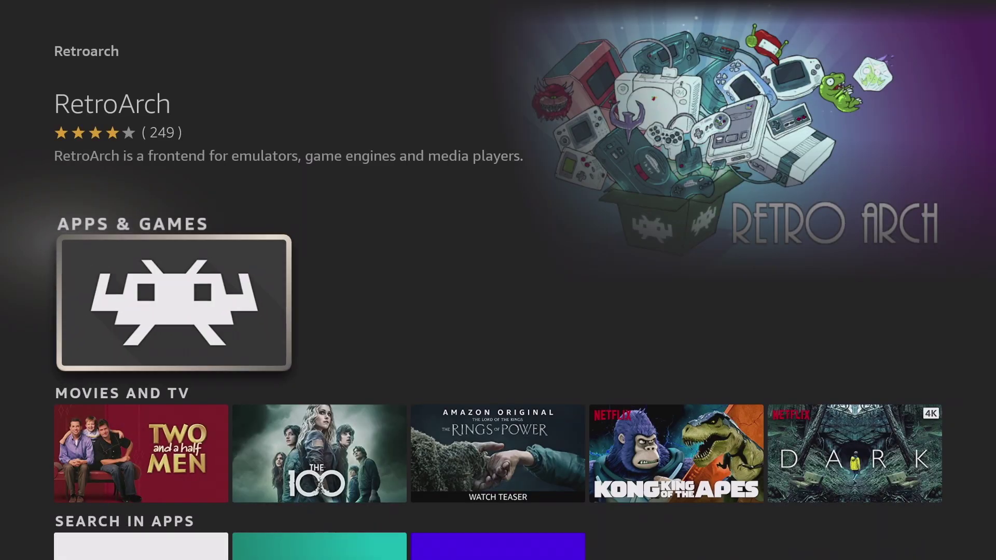
pyautogui.press('Return')
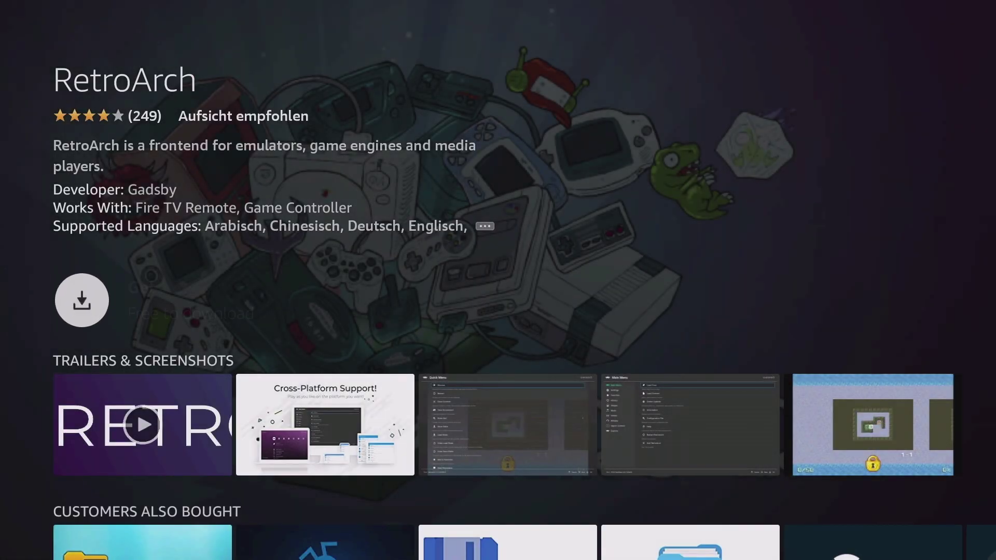
pyautogui.press('Return')
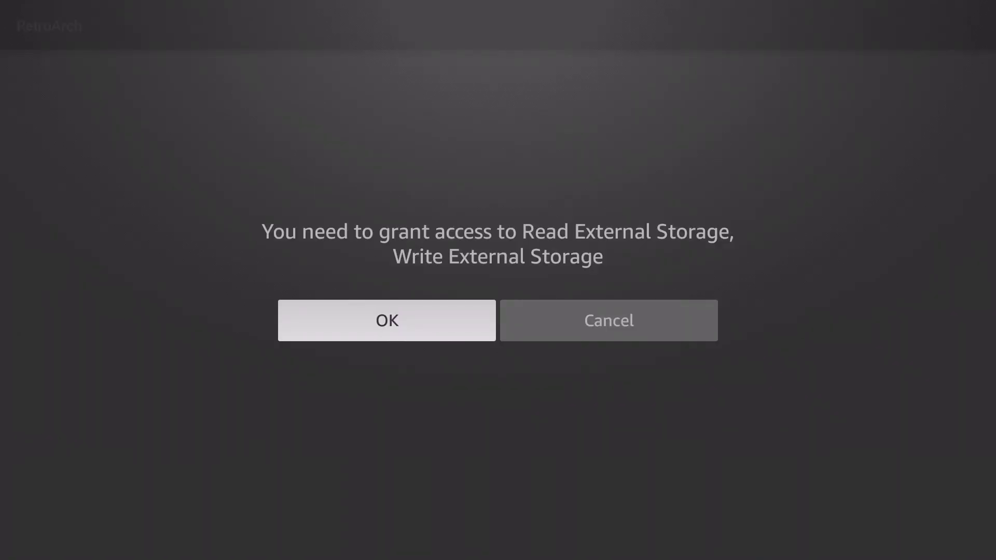
pyautogui.press('Return')
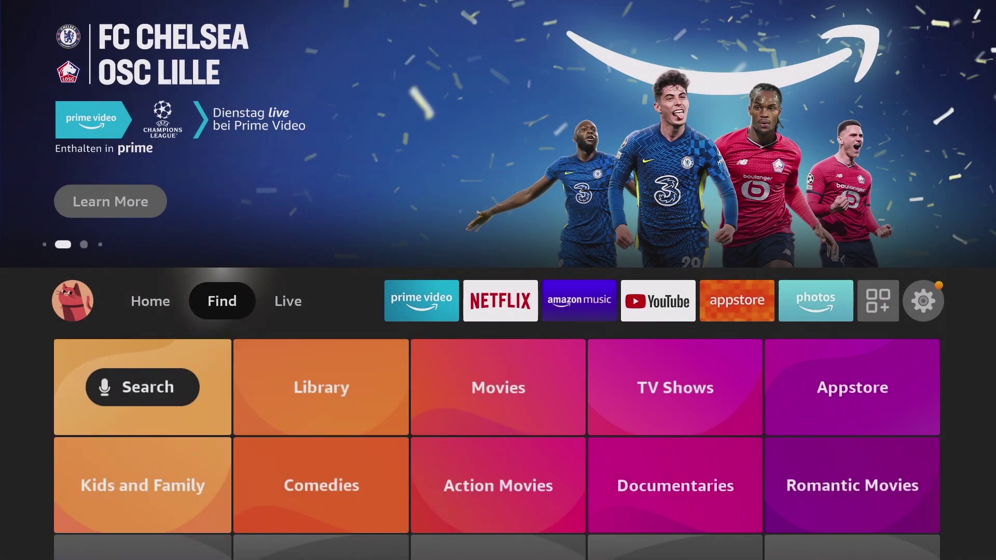
# Search the catalogue for 'Es' and open the Es File Explorer results
pyautogui.press('Down')
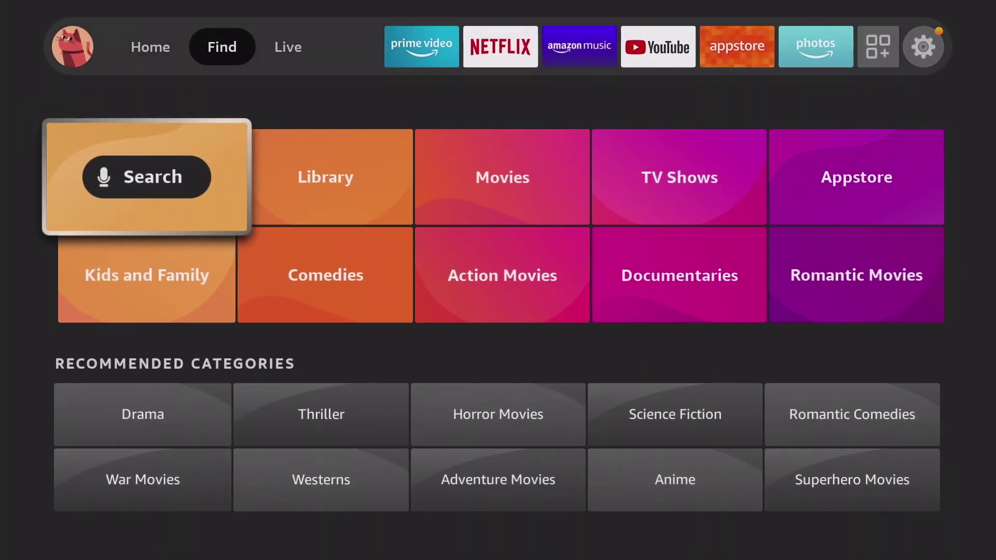
pyautogui.press('Return')
pyautogui.press('Right')
pyautogui.press('Right')
pyautogui.press('Right')
pyautogui.press('Right')
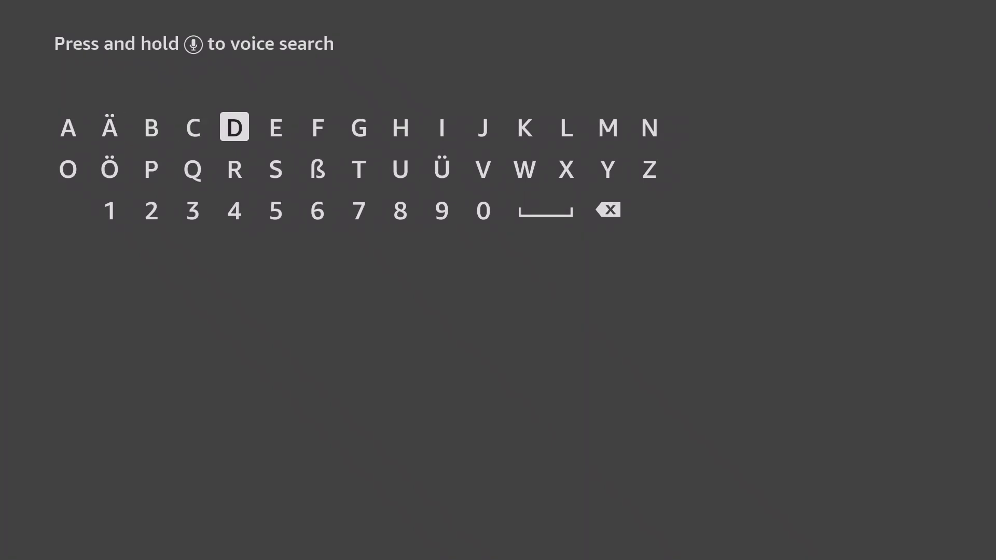
pyautogui.press('Right')
pyautogui.press('Return')
pyautogui.press('Down')
pyautogui.press('Return')
pyautogui.press('Down')
pyautogui.press('Down')
pyautogui.press('Down')
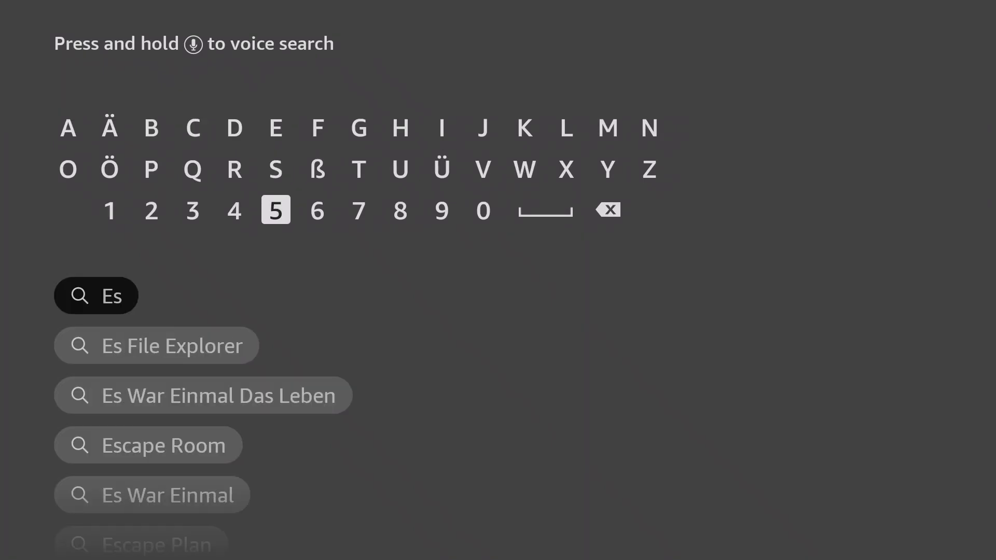
pyautogui.press('Return')
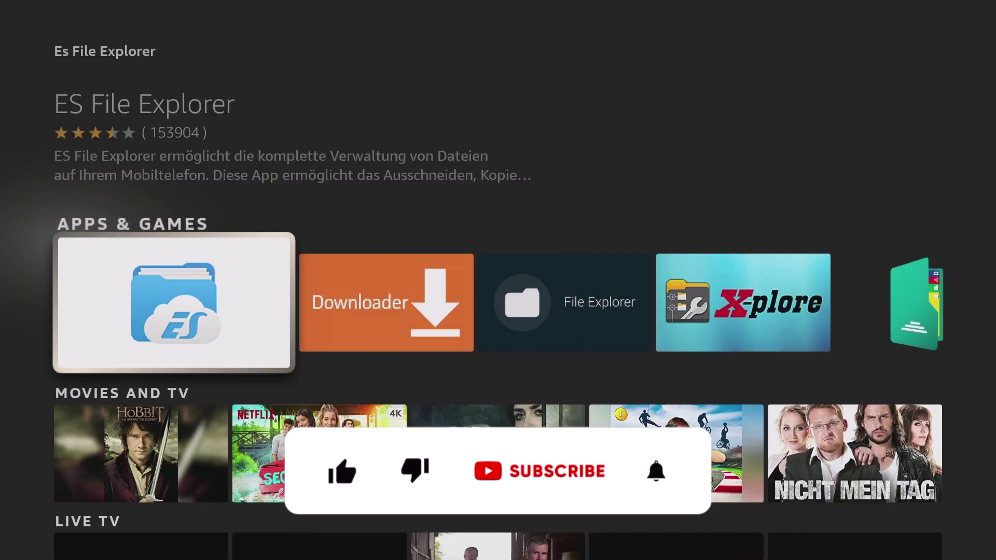
# Install ES File Explorer, open it, and grant its storage permission
pyautogui.press('Return')
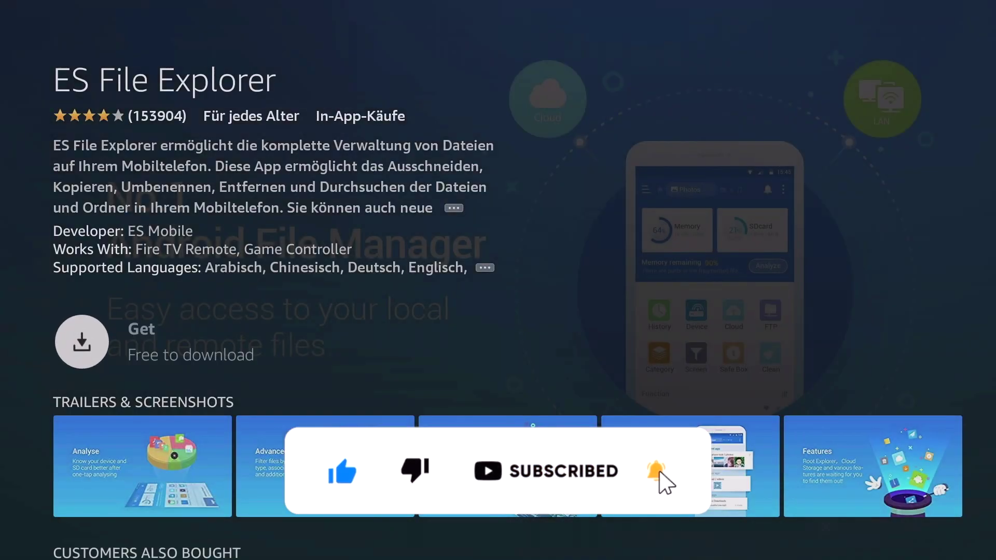
pyautogui.press('Return')
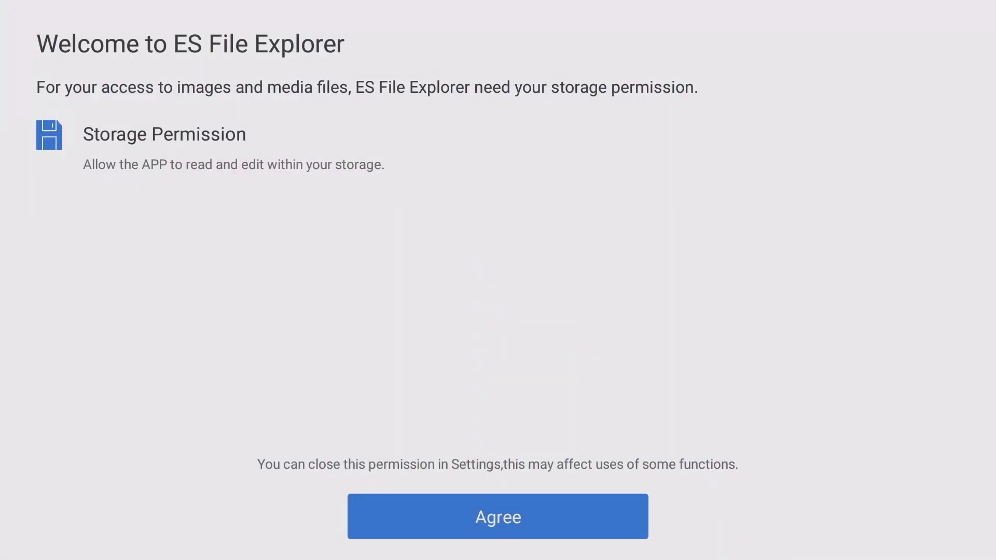
pyautogui.press('Return')
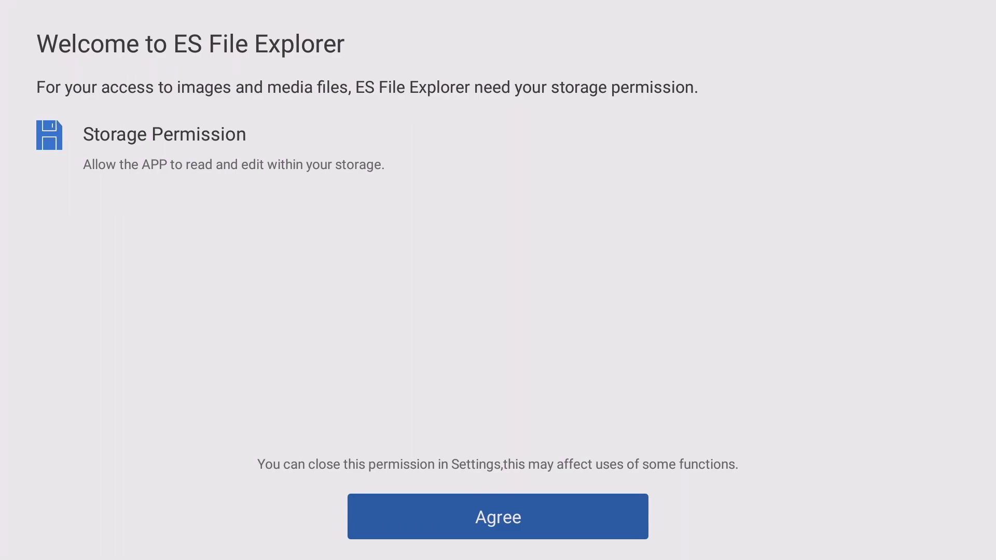
pyautogui.press('Return')
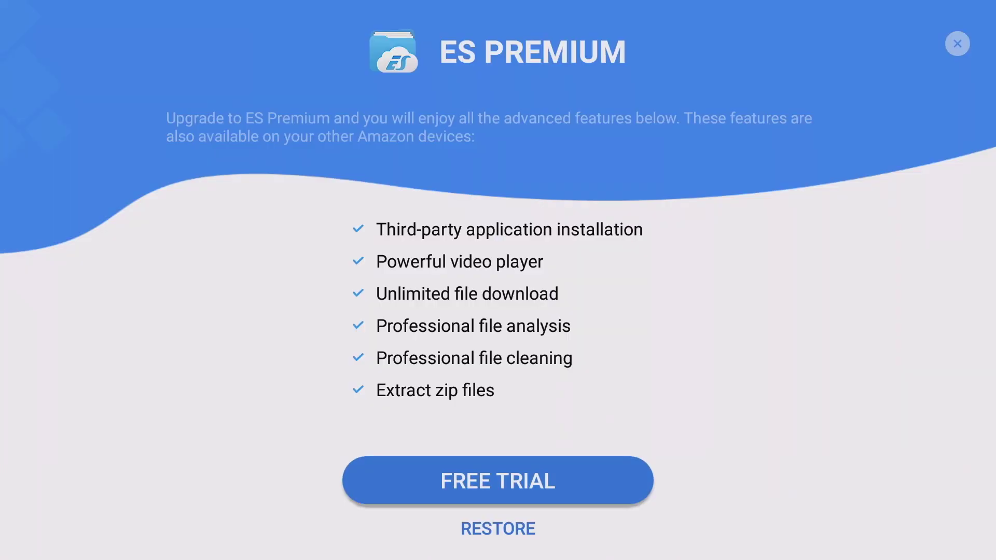
pyautogui.press('Down')
pyautogui.press('Up')
# Dismiss the ES Premium offer and turn on Network > View on PC FTP access on port 3721
pyautogui.press('Escape')
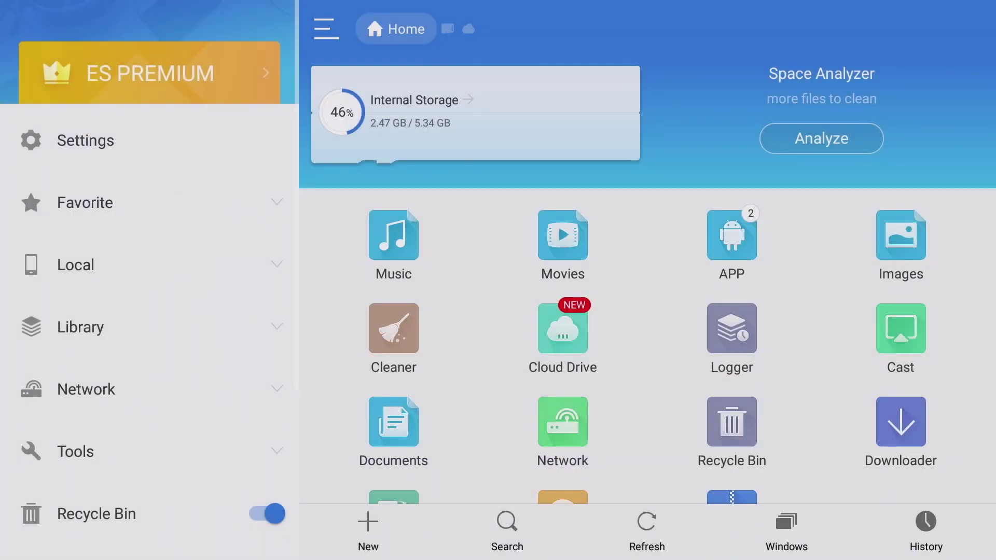
pyautogui.press('Down')
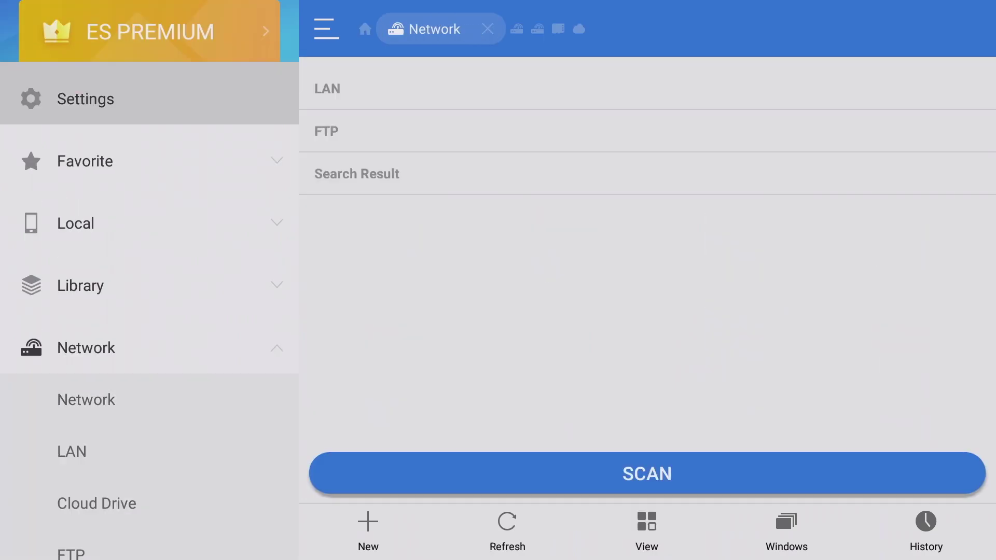
pyautogui.press('Down')
pyautogui.press('Down')
pyautogui.press('Down')
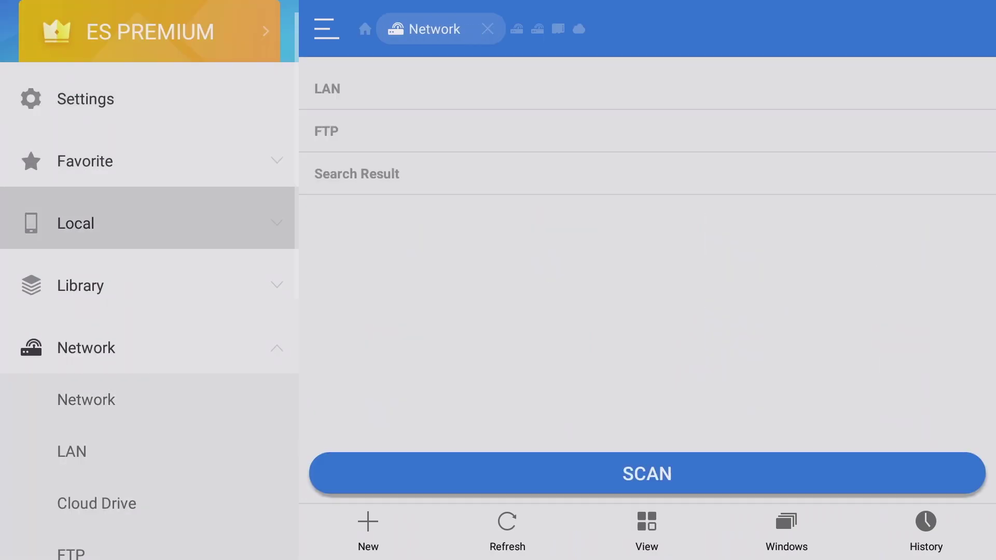
pyautogui.press('Down')
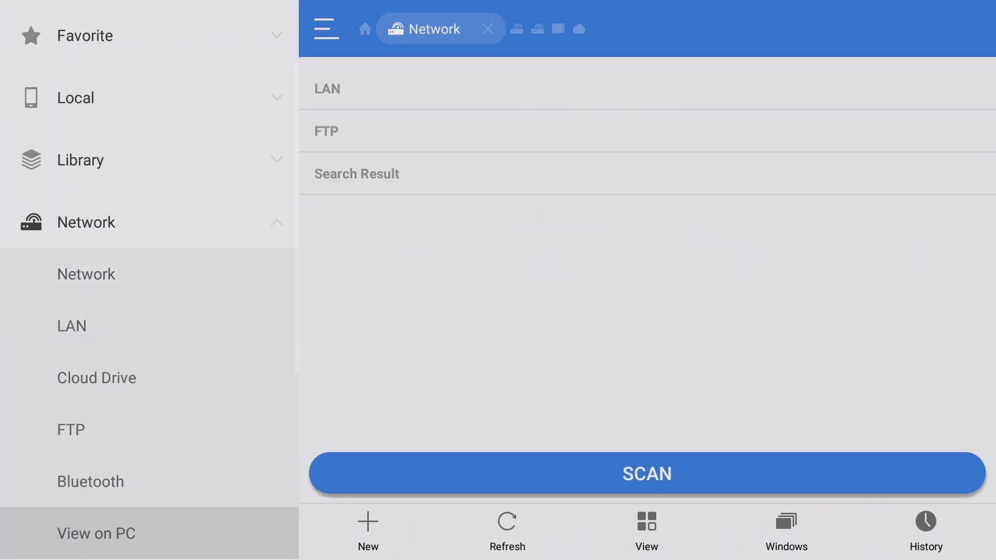
pyautogui.press('Down')
pyautogui.press('Up')
pyautogui.press('Return')
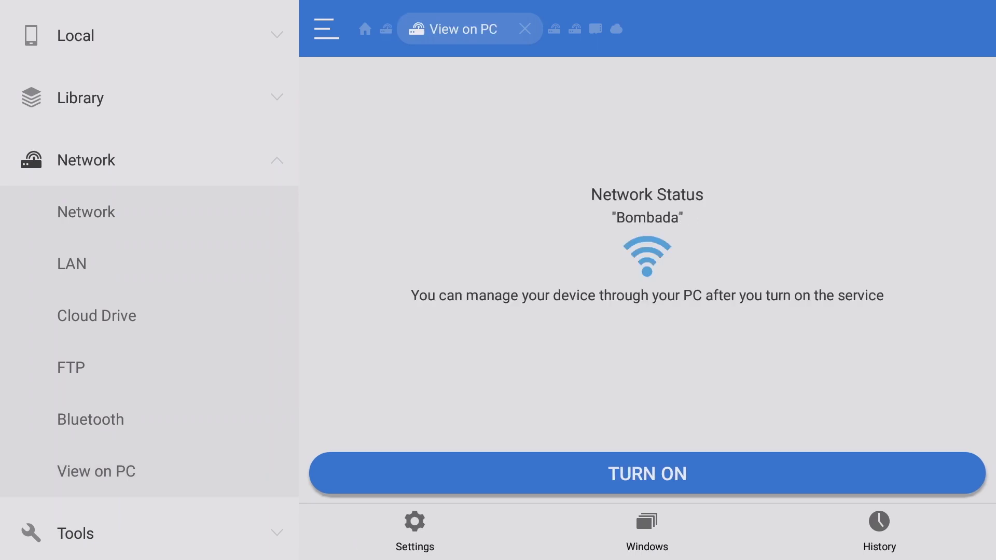
pyautogui.press('Return')
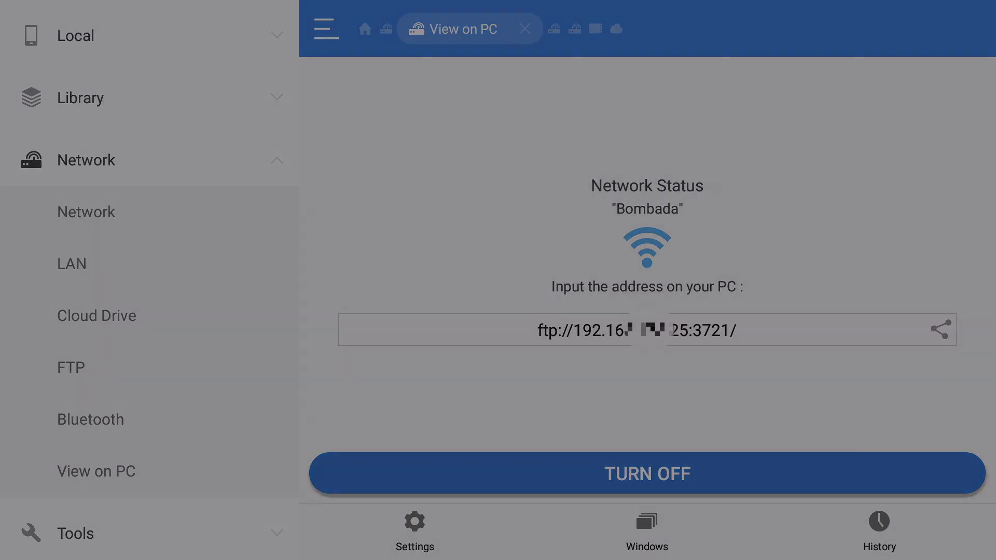
pyautogui.hotkey('alt', 'space')
# Launch Microsoft Edge and search Bing for 'filezilla download'
pyautogui.write('edge')
pyautogui.press('Down')
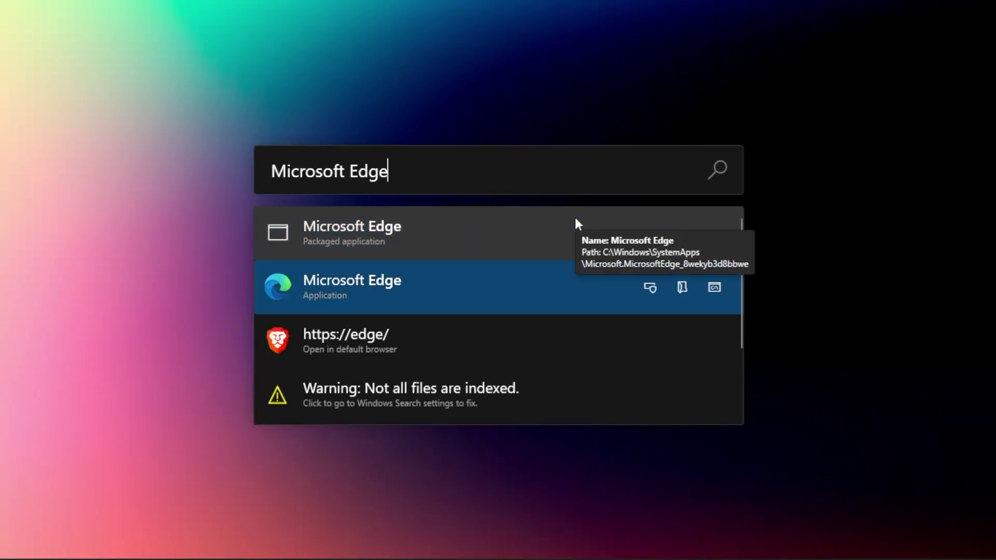
pyautogui.press('Return')
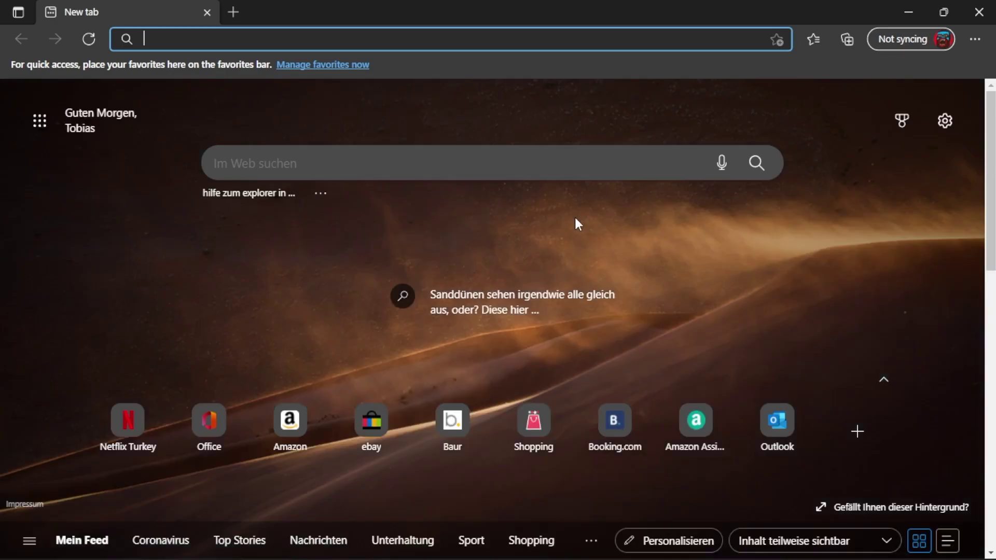
pyautogui.write('filezilla')
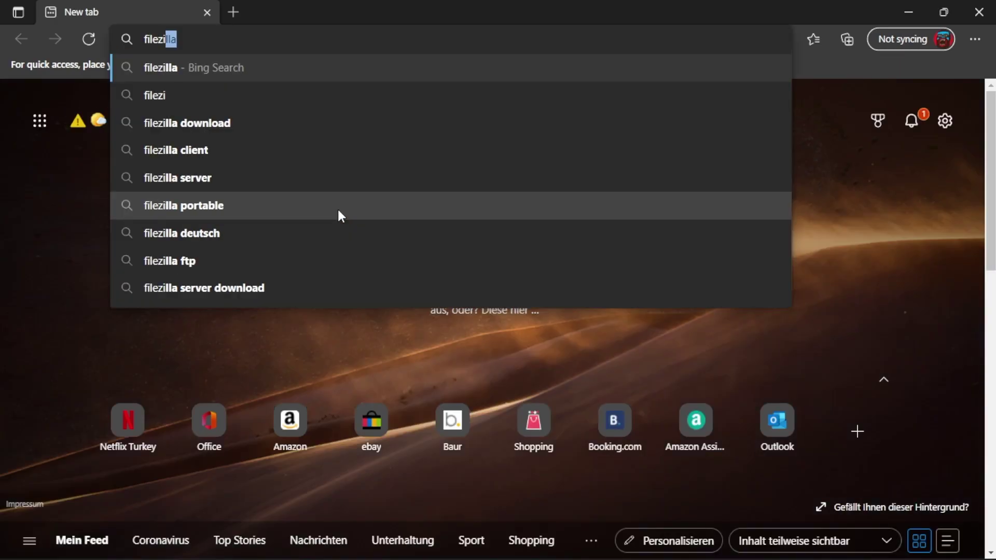
pyautogui.press('Down')
pyautogui.press('Return')
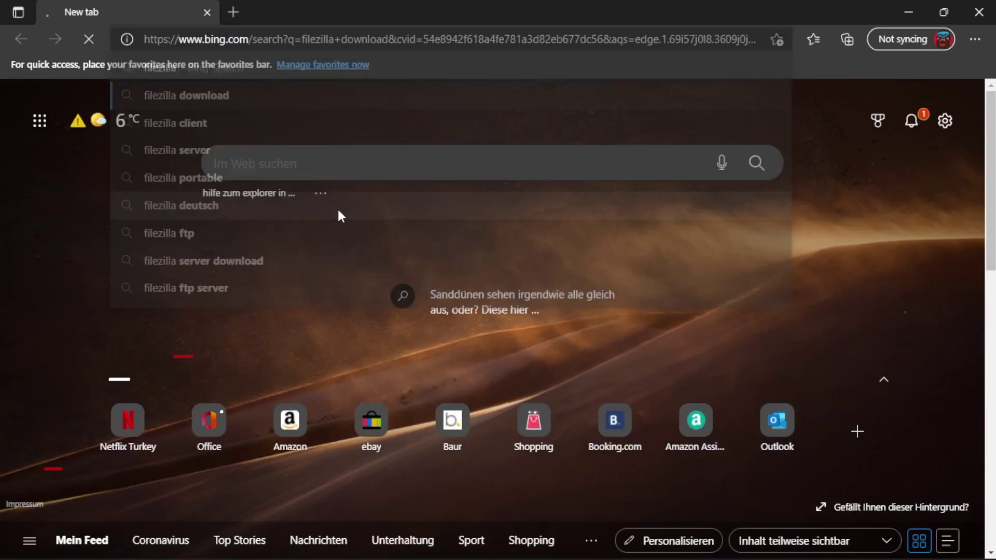
# Go to filezilla-project.org and choose Download FileZilla Client for Windows
pyautogui.click(206, 13)
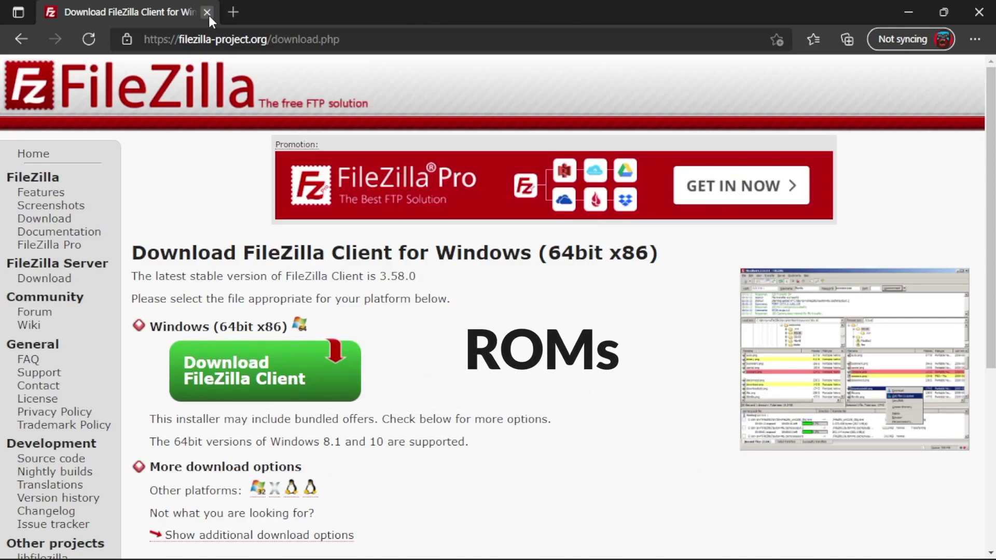
pyautogui.click(350, 43)
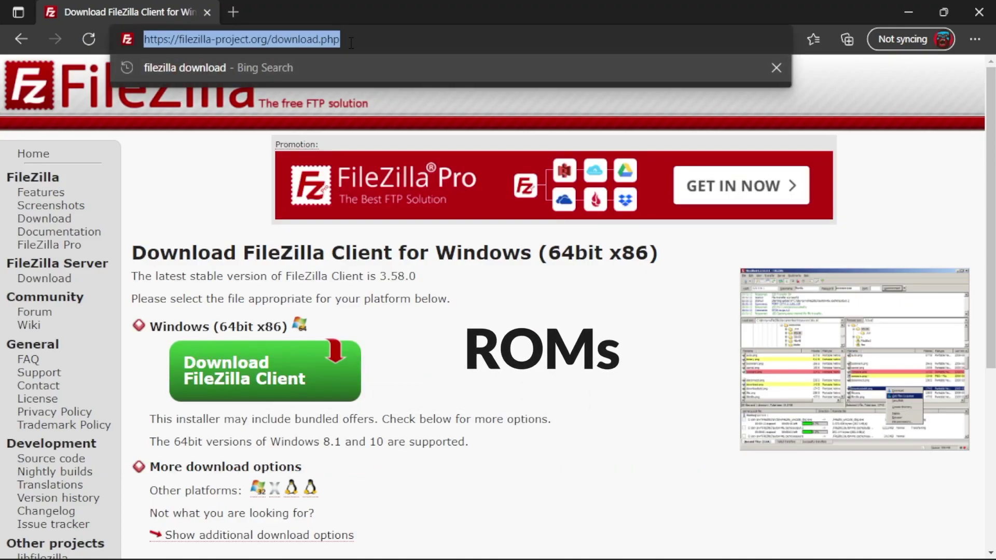
pyautogui.click(481, 360)
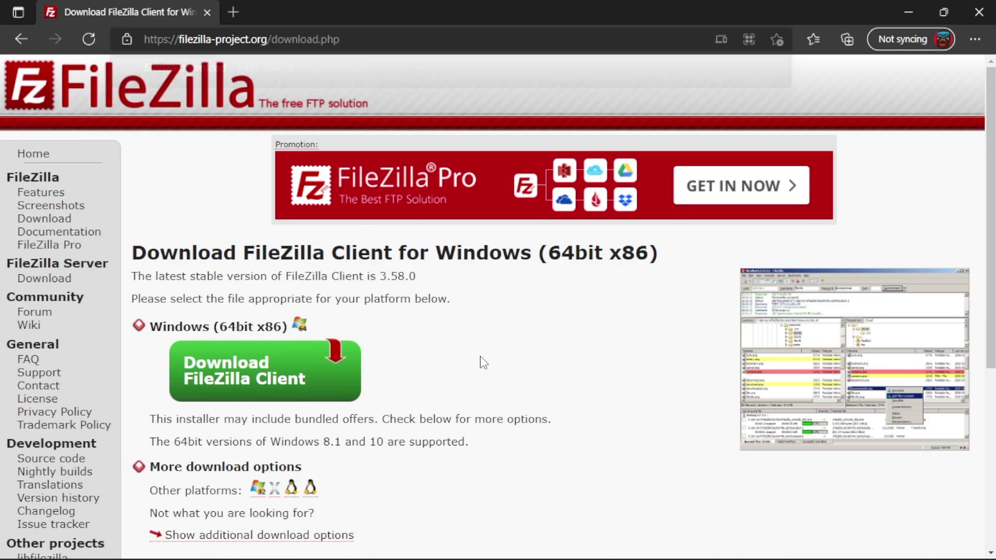
# Download FileZilla Client 3.58.0, install it with default settings, and launch it
pyautogui.click(279, 385)
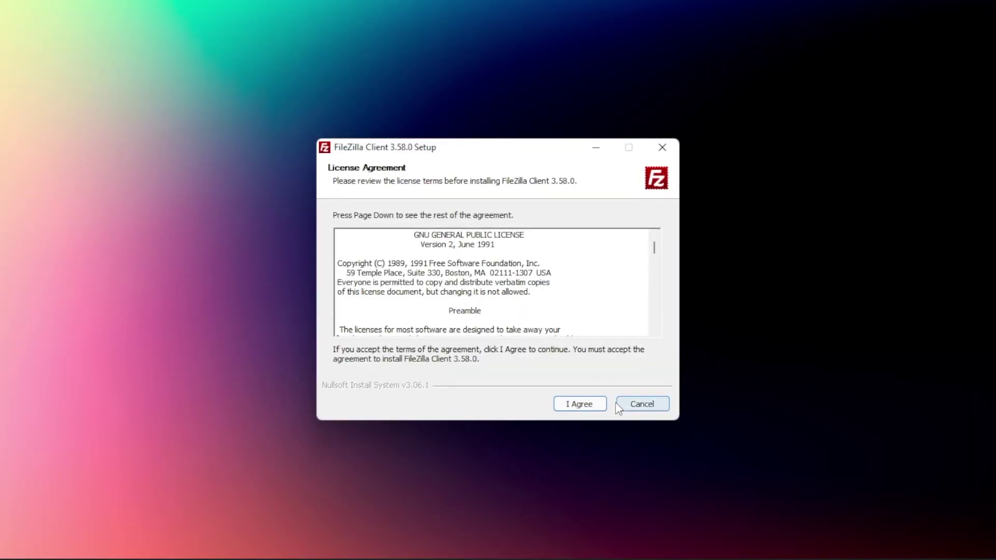
pyautogui.click(604, 404)
pyautogui.click(604, 404)
pyautogui.click(603, 404)
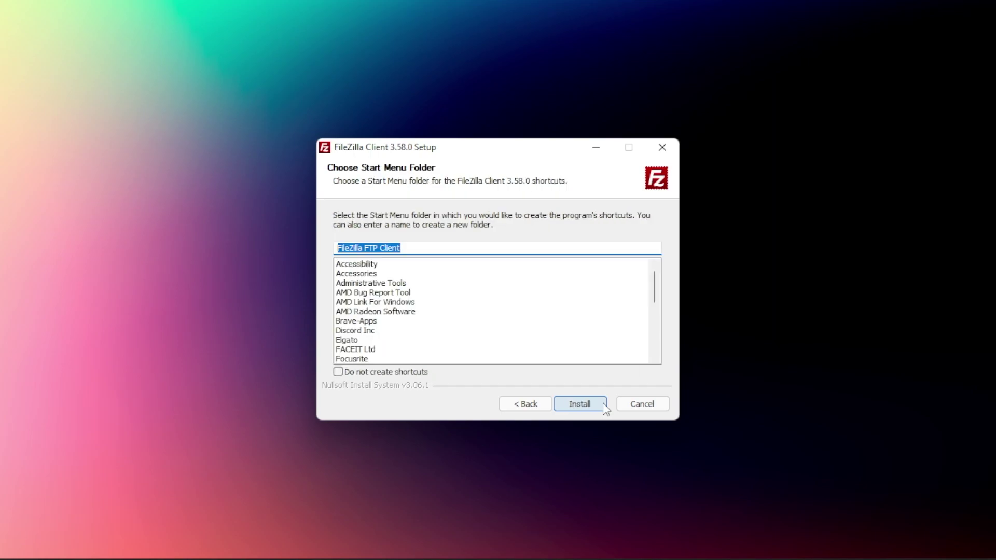
pyautogui.click(603, 403)
pyautogui.click(603, 403)
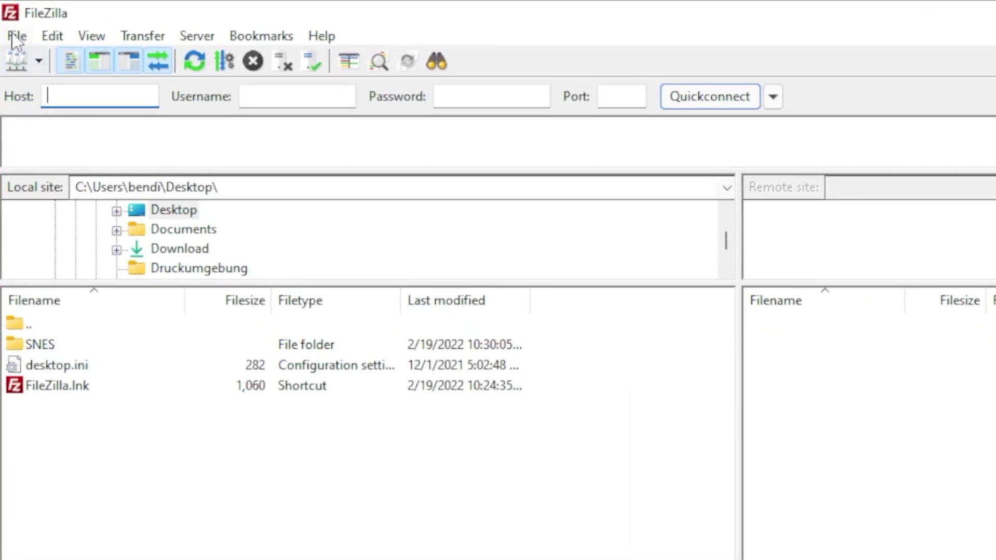
# Add a new site named FireTV in the Site Manager
pyautogui.click(16, 36)
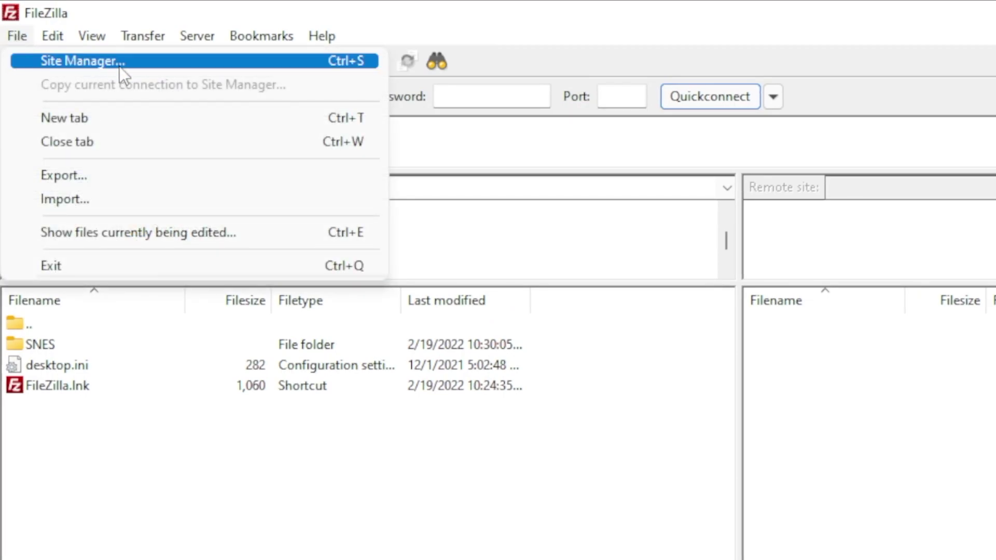
pyautogui.click(154, 64)
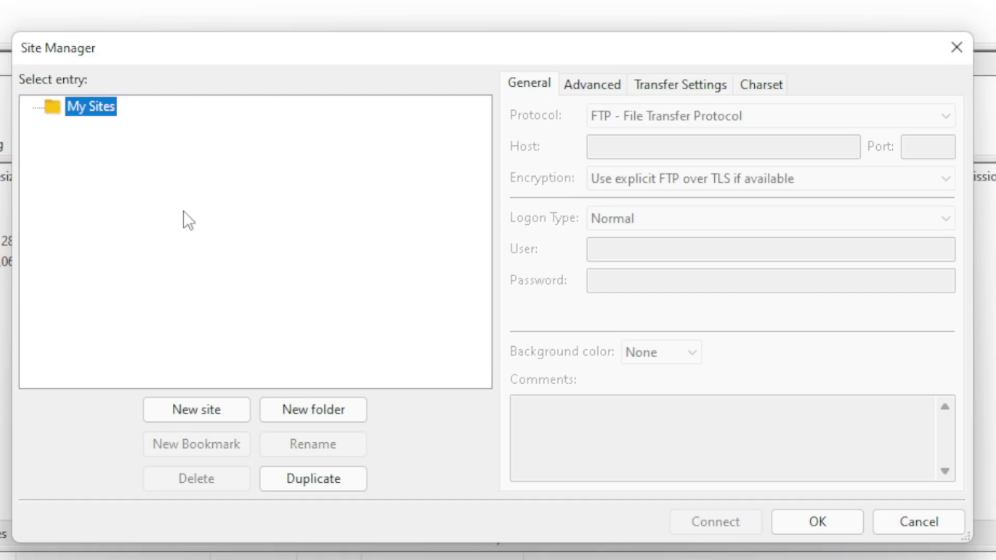
pyautogui.click(232, 417)
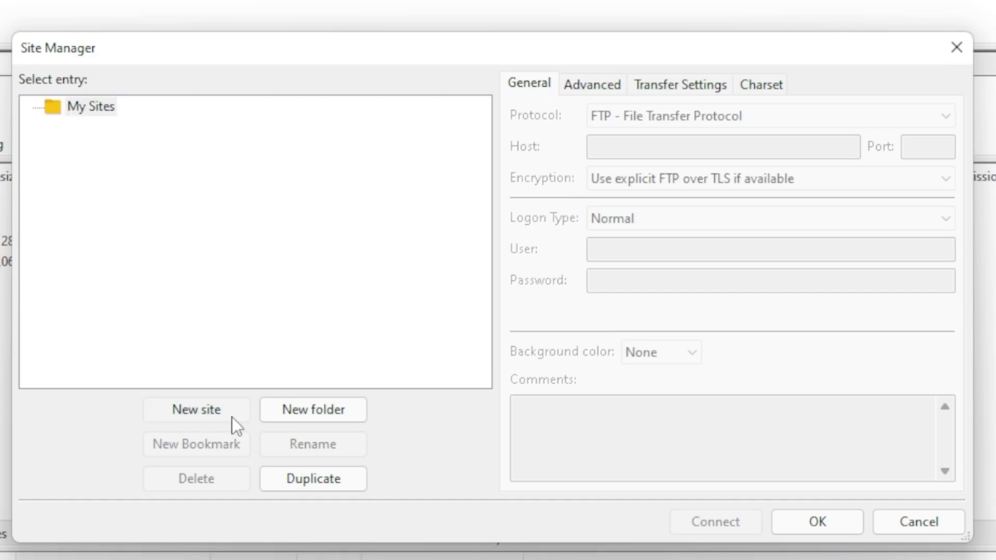
pyautogui.press('BackSpace')
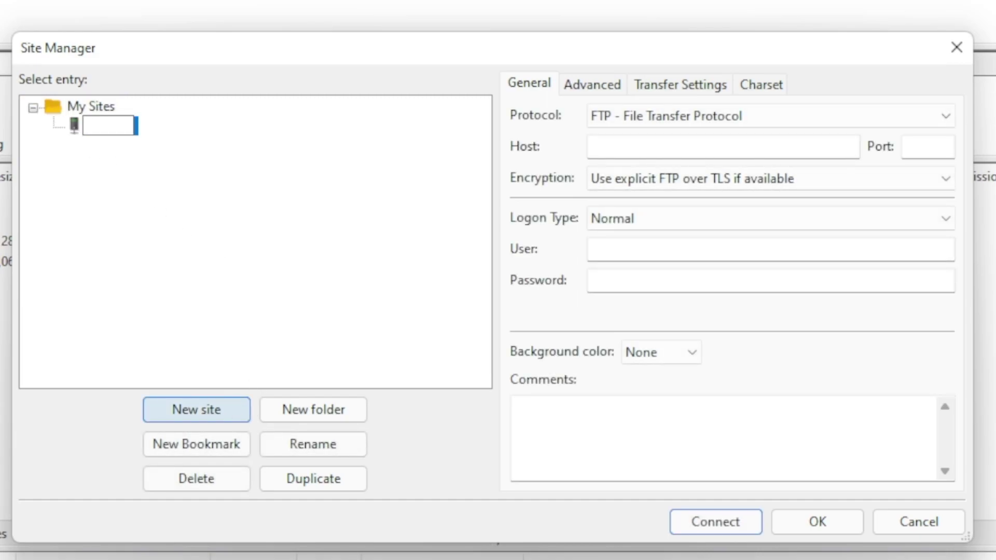
pyautogui.write('FireTV')
pyautogui.press('Return')
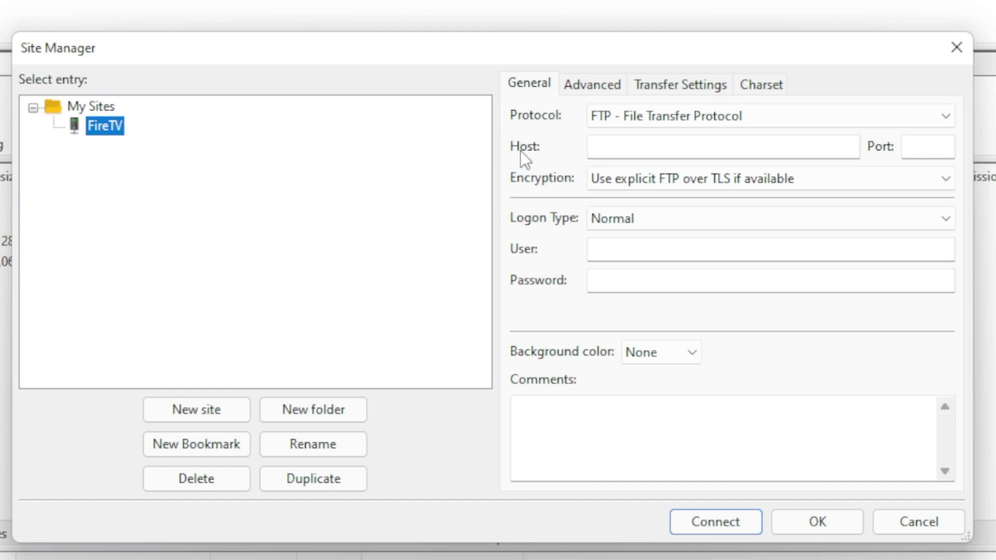
# Set the FireTV site to host 192.168.178.25, port 3721, with Anonymous logon
pyautogui.click(597, 146)
pyautogui.write('192.168.178.25')
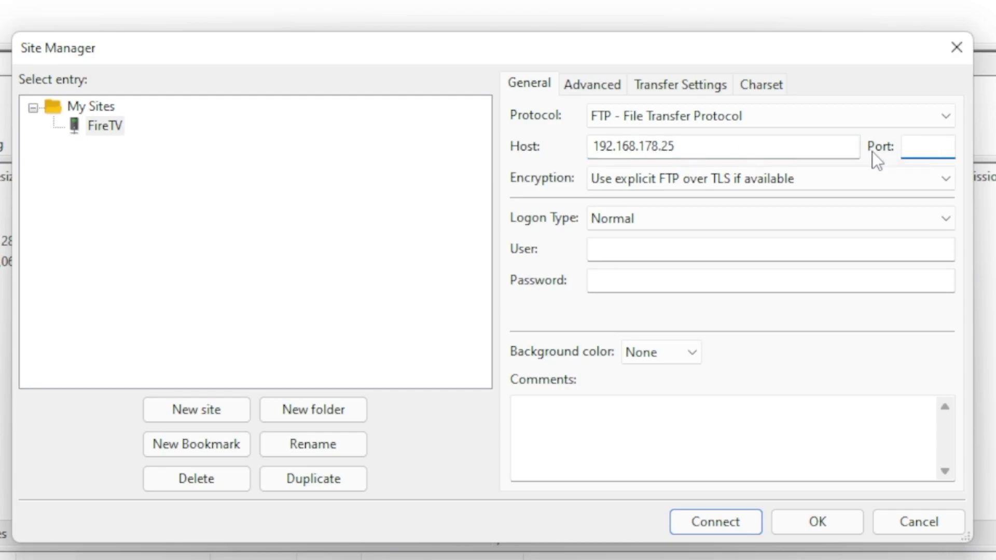
pyautogui.write('3721')
pyautogui.click(664, 213)
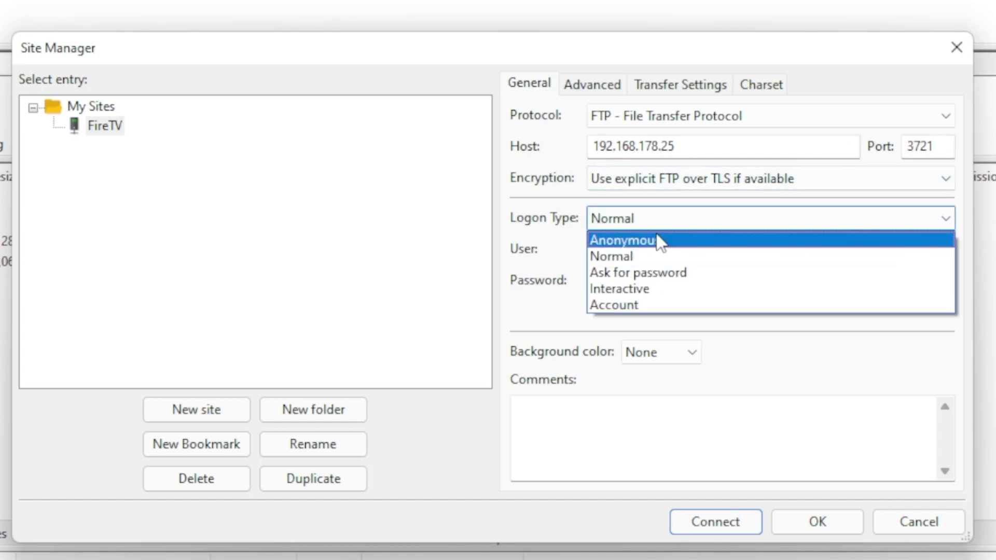
pyautogui.click(660, 241)
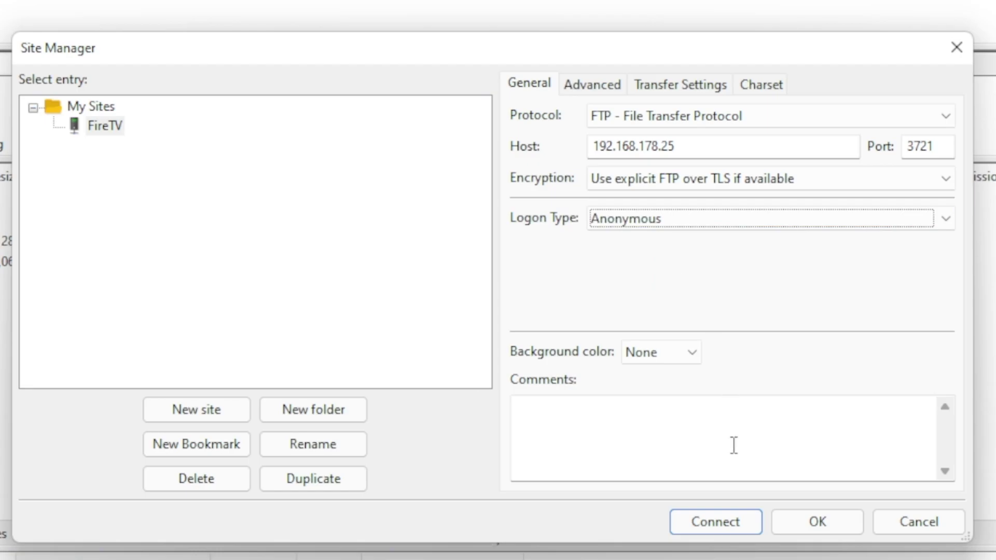
# Connect to FireTV, accept the insecure FTP warning, and open the RetroArch folder
pyautogui.click(744, 532)
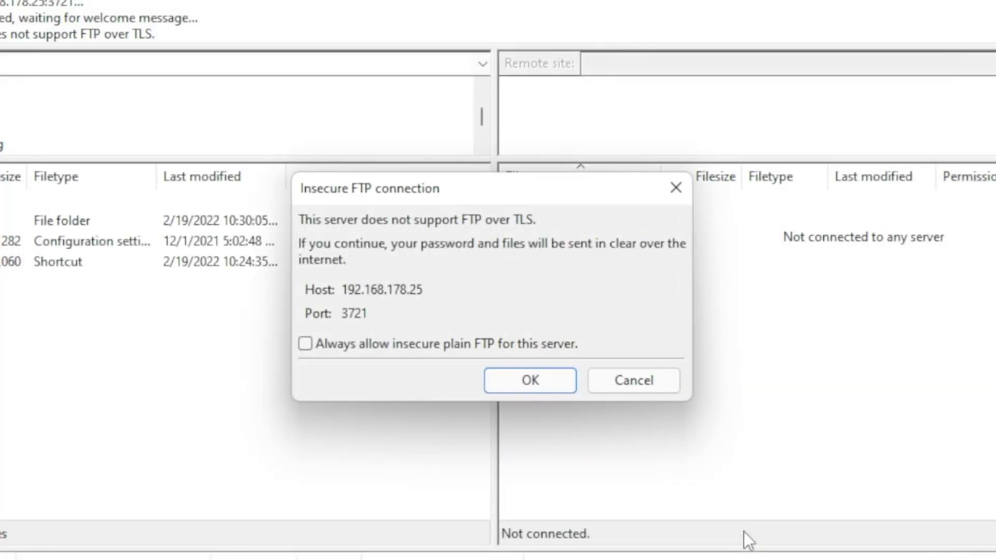
pyautogui.click(557, 378)
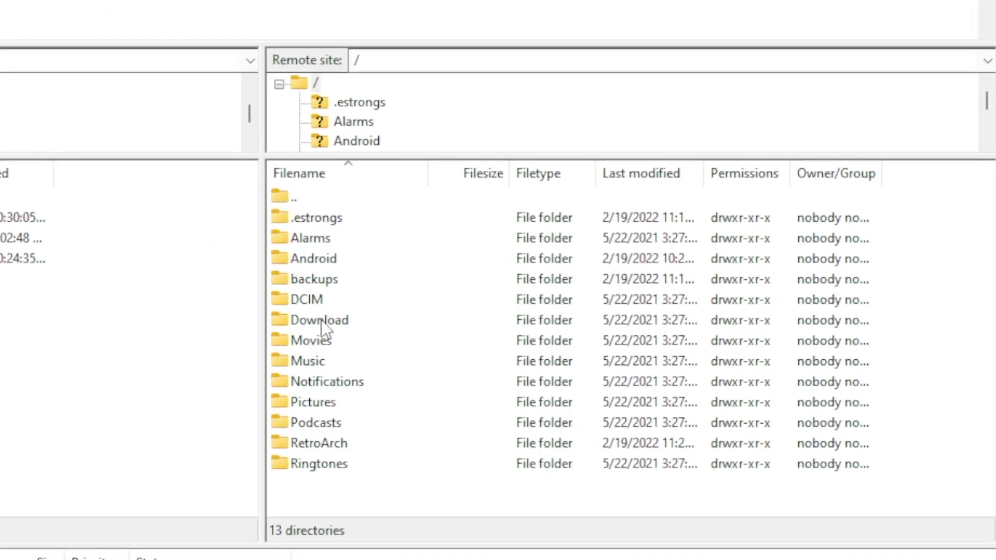
pyautogui.doubleClick(327, 442)
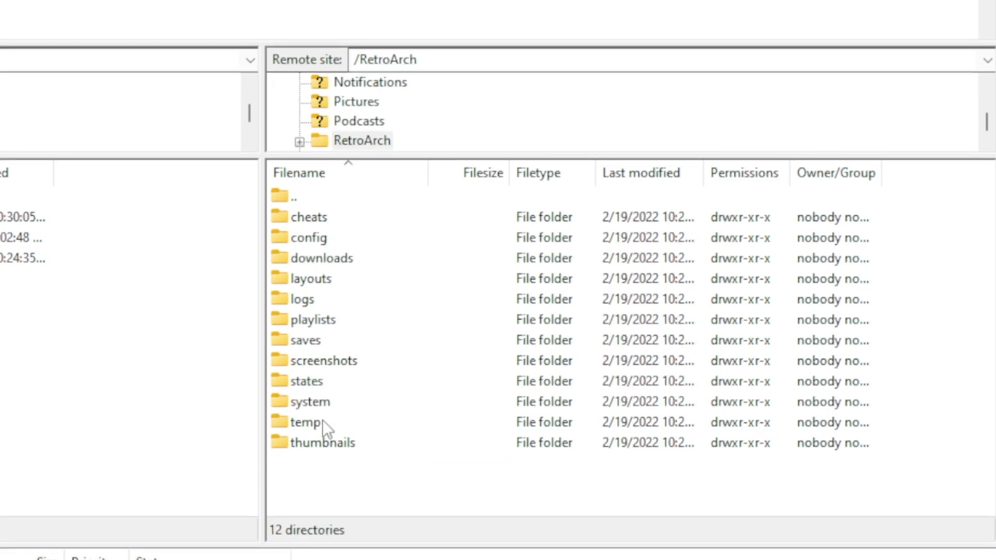
# Create a new directory named games inside RetroArch and open it
pyautogui.rightClick(320, 463)
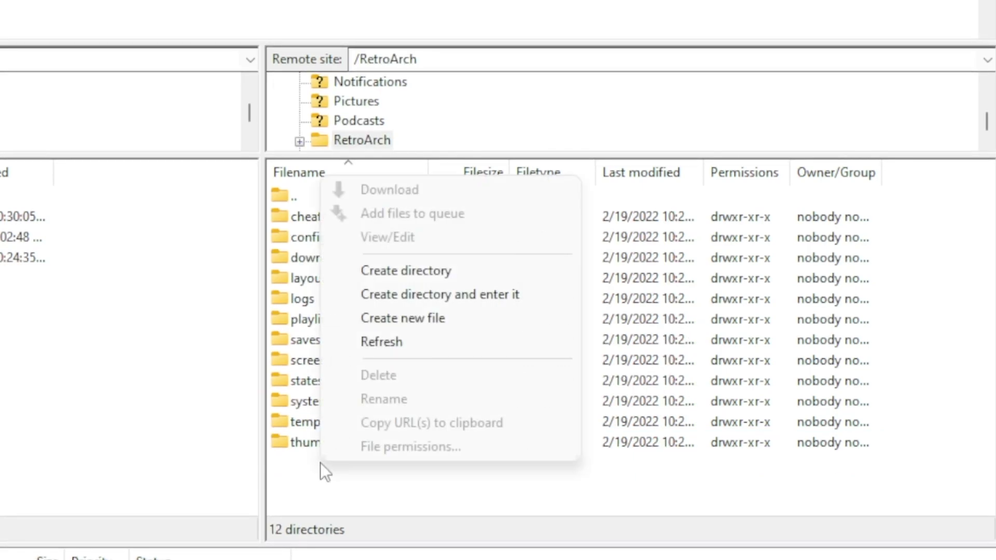
pyautogui.click(481, 269)
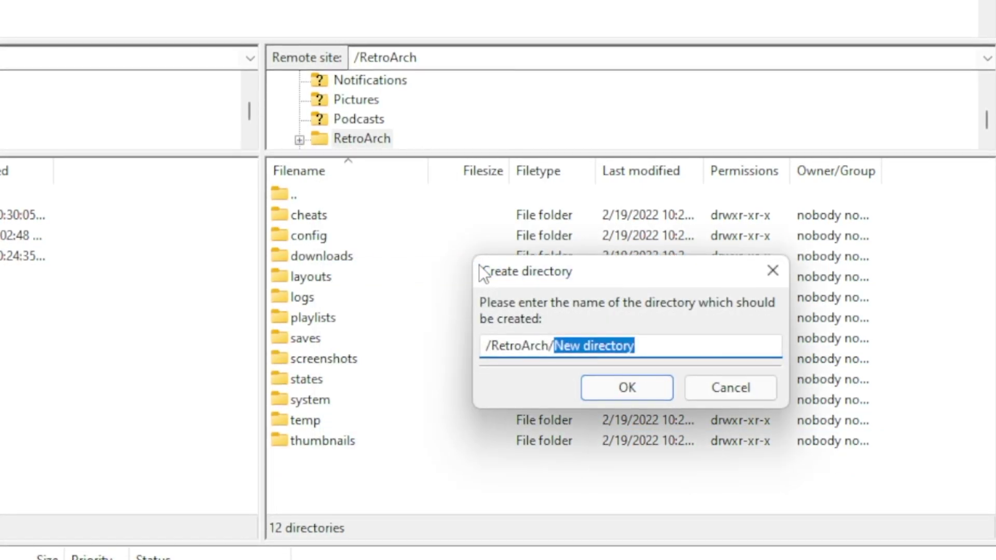
pyautogui.write('games')
pyautogui.press('Return')
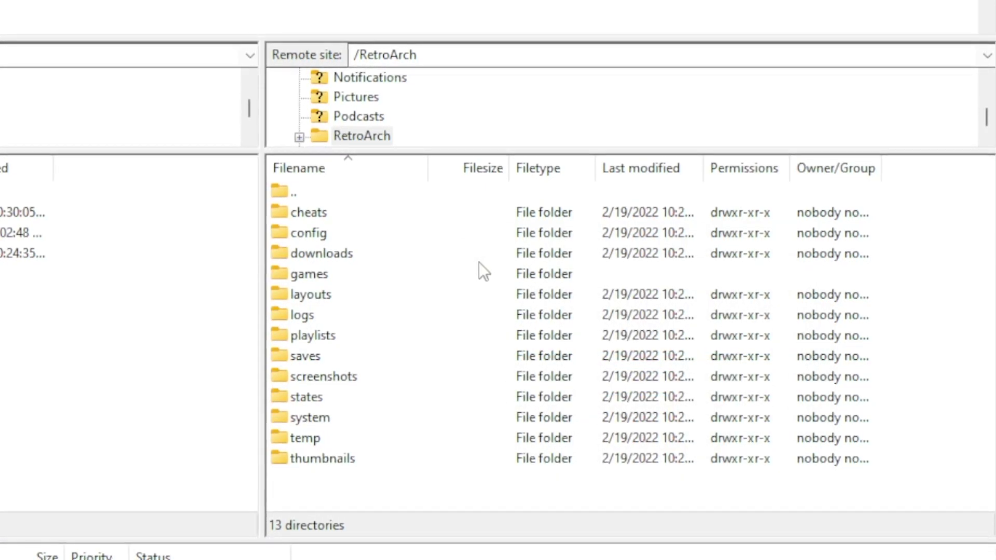
pyautogui.doubleClick(302, 275)
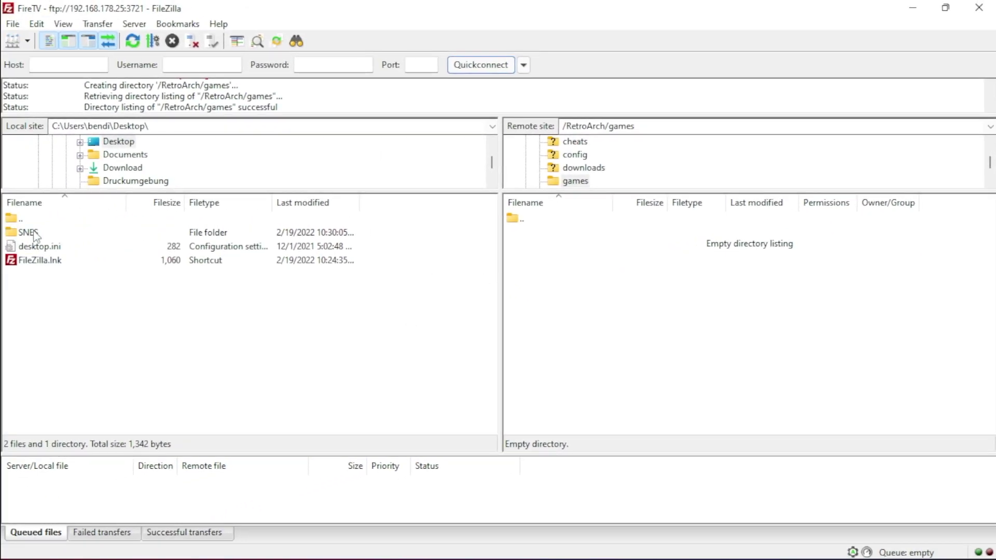
# Upload the Desktop SNES folder of seven game zips into /RetroArch/games, then disconnect
pyautogui.click(35, 236)
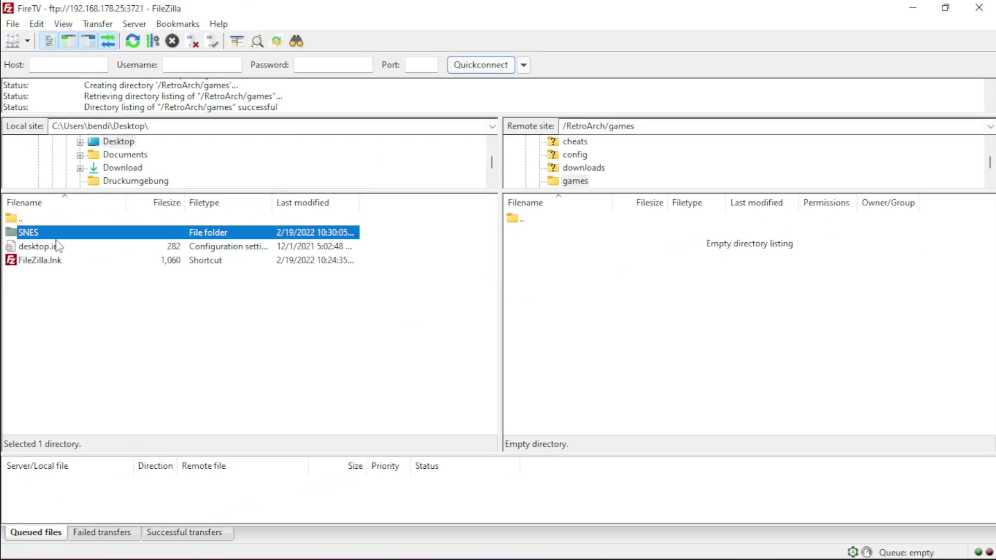
pyautogui.doubleClick(22, 236)
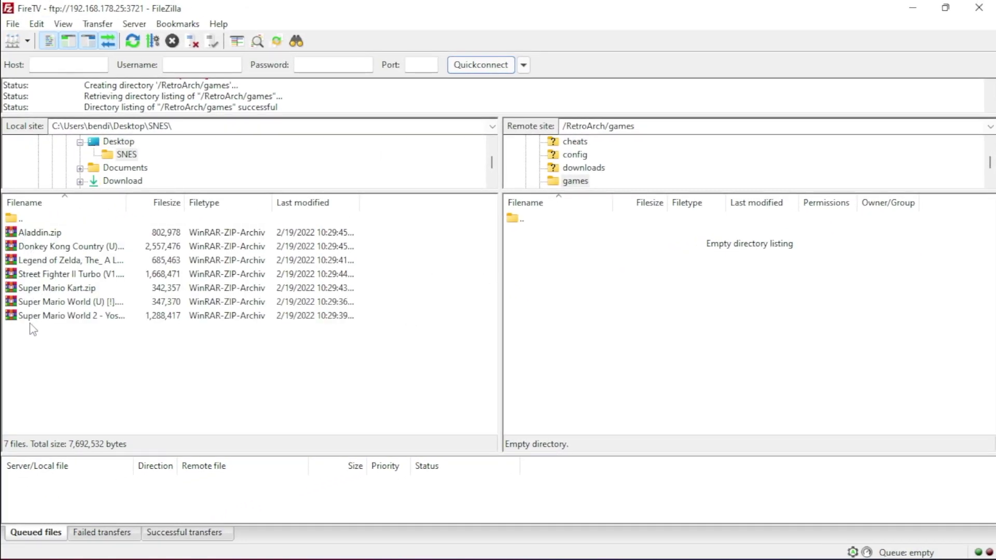
pyautogui.press('BackSpace')
pyautogui.moveTo(27, 238); pyautogui.dragTo(412, 257)
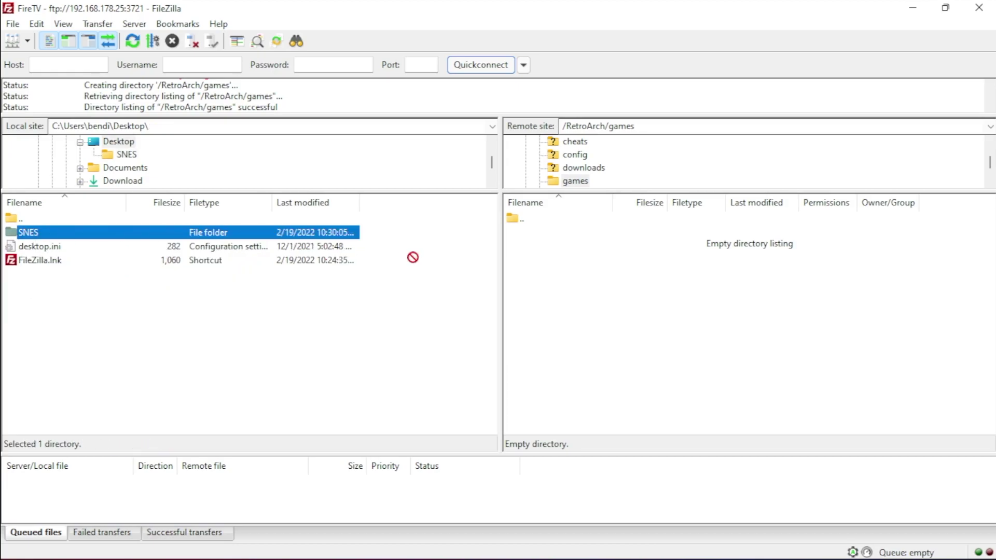
pyautogui.moveTo(571, 279); pyautogui.dragTo(572, 284)
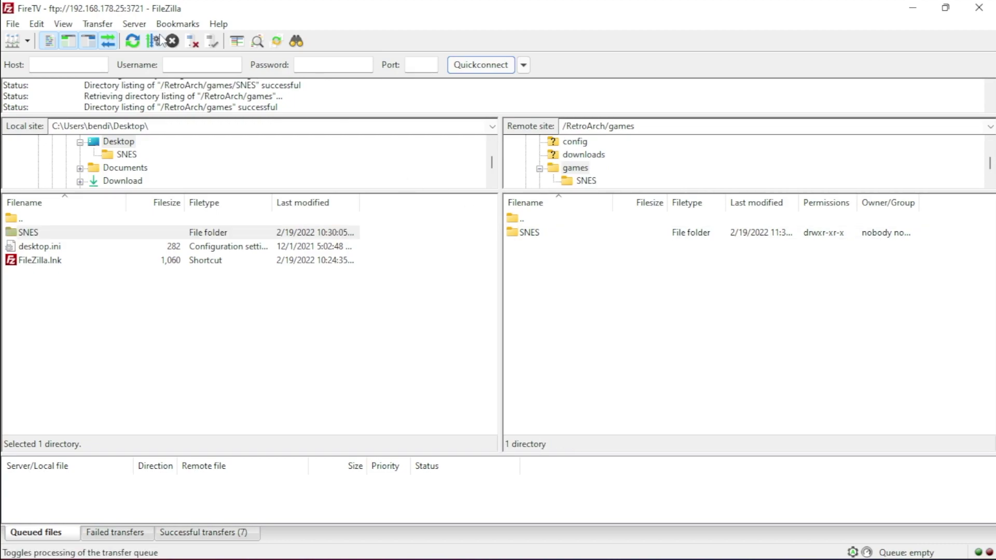
pyautogui.click(192, 42)
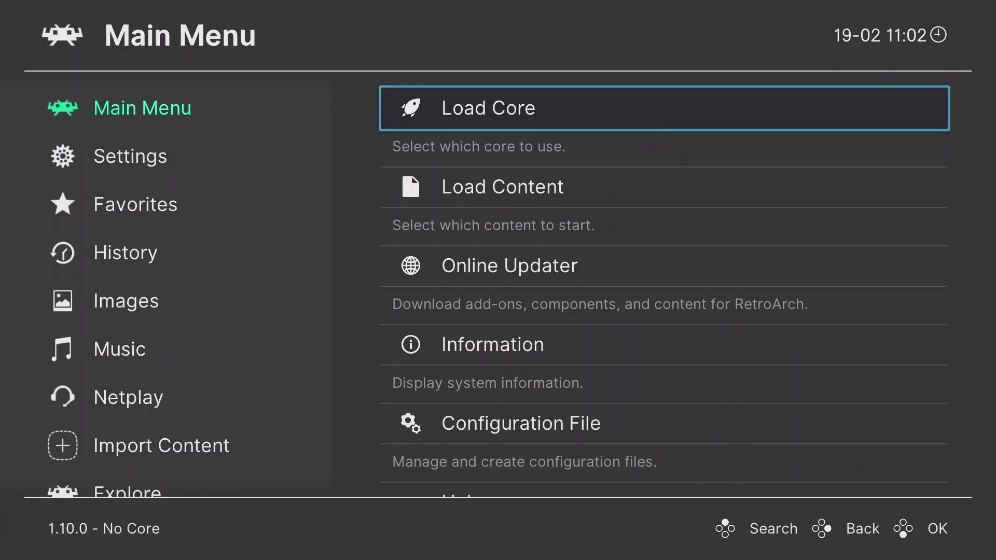
# Via Import Content > Scan Directory, browse to /storage/emulated/0/RetroArch/games/SNES
pyautogui.press('Left')
pyautogui.press('Down')
pyautogui.press('Down')
pyautogui.press('Down')
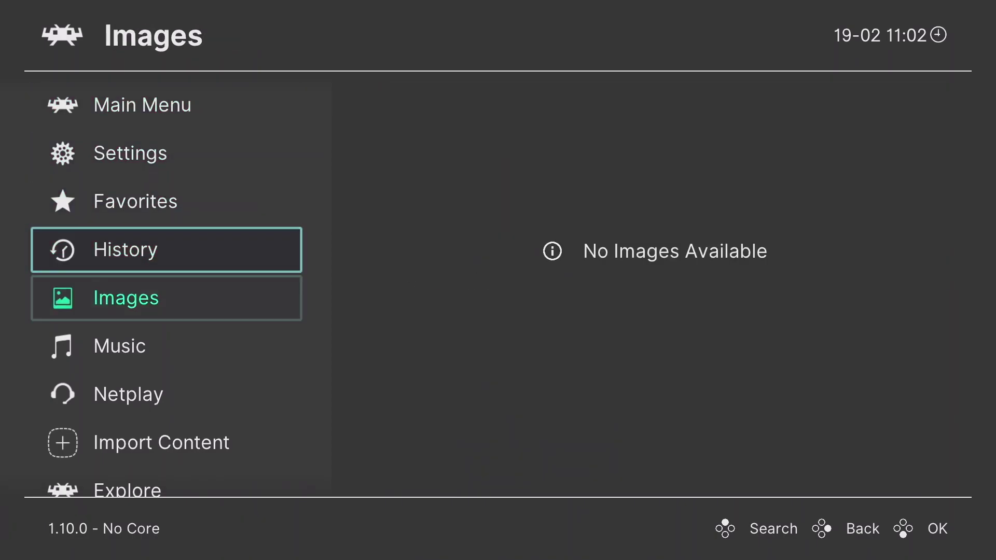
pyautogui.press('Right')
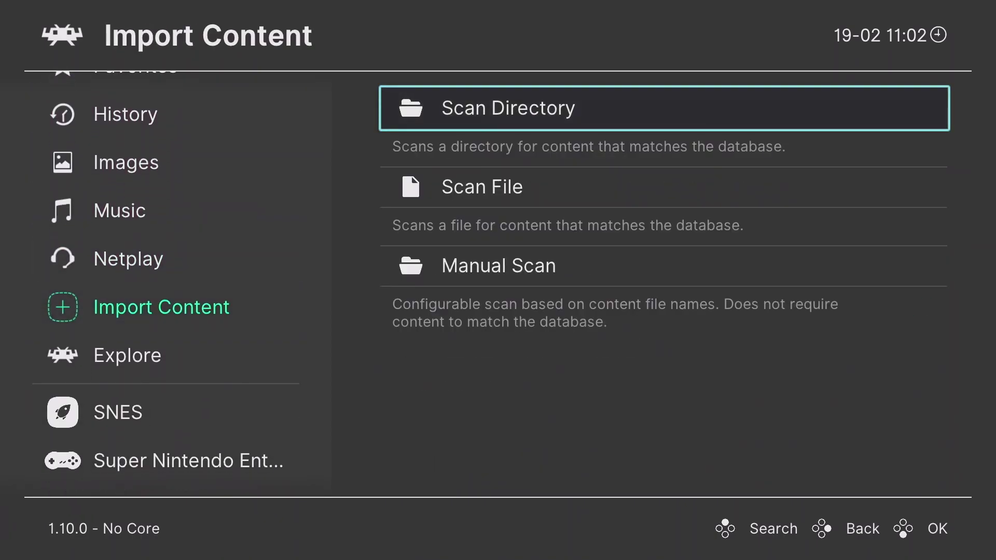
pyautogui.press('Return')
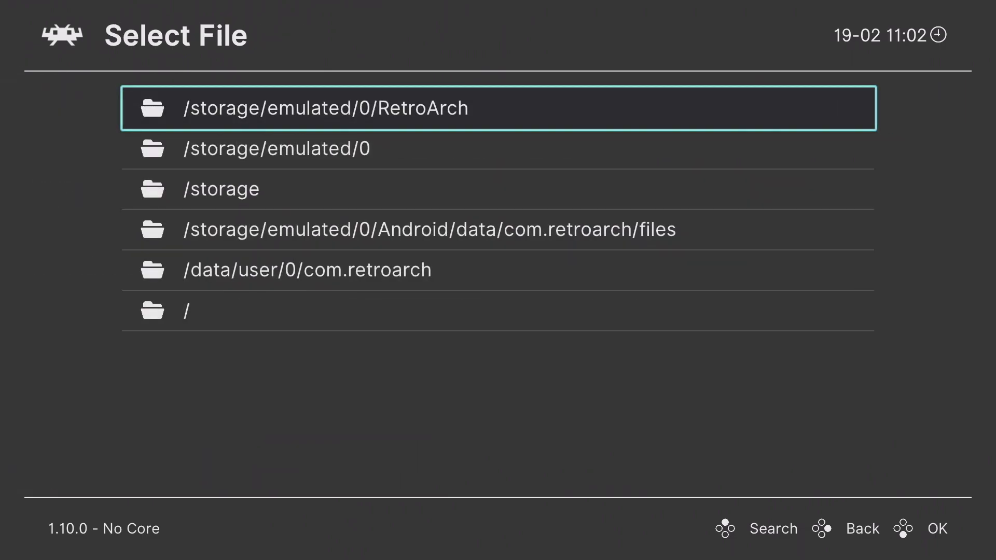
pyautogui.press('Return')
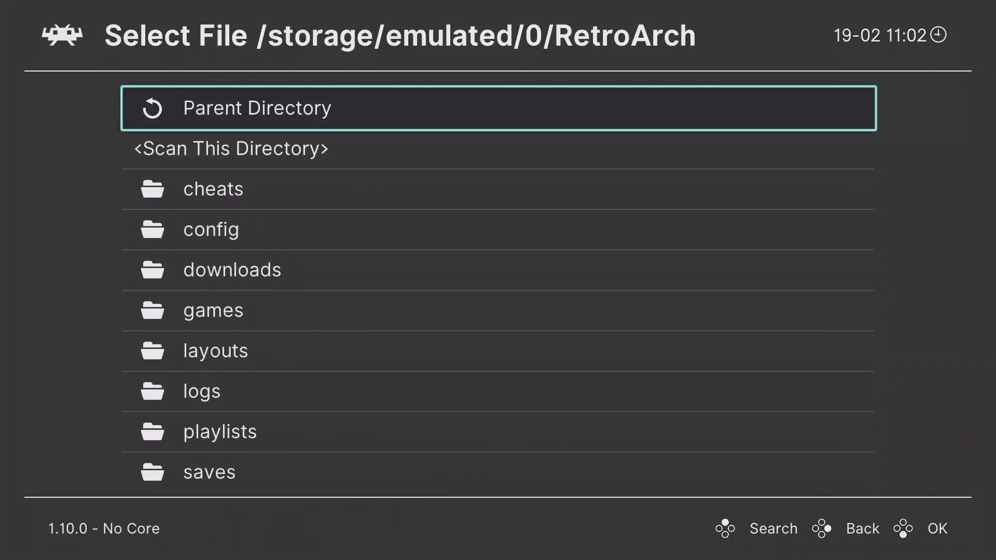
pyautogui.press('Down')
pyautogui.press('Down')
pyautogui.press('Down')
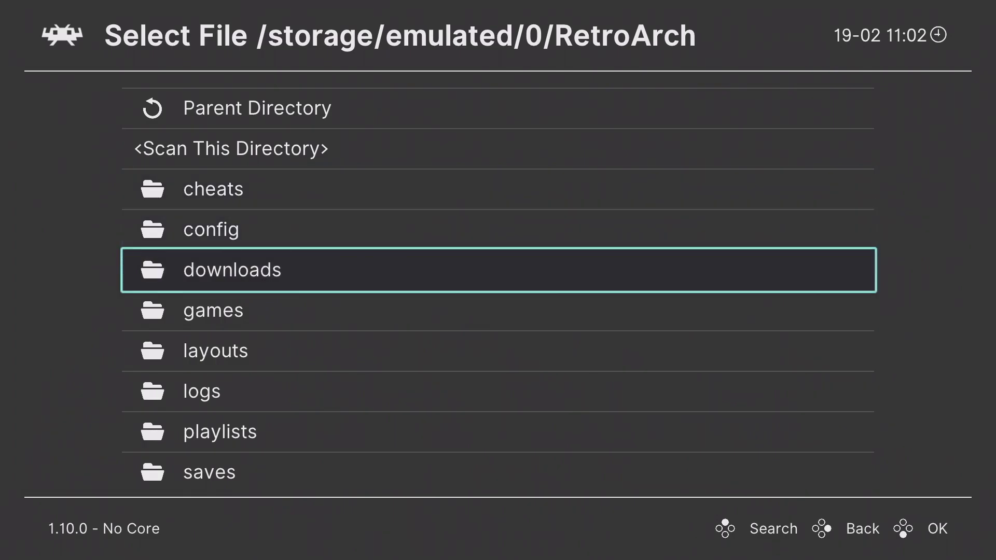
pyautogui.press('Return')
pyautogui.press('Down')
pyautogui.press('Down')
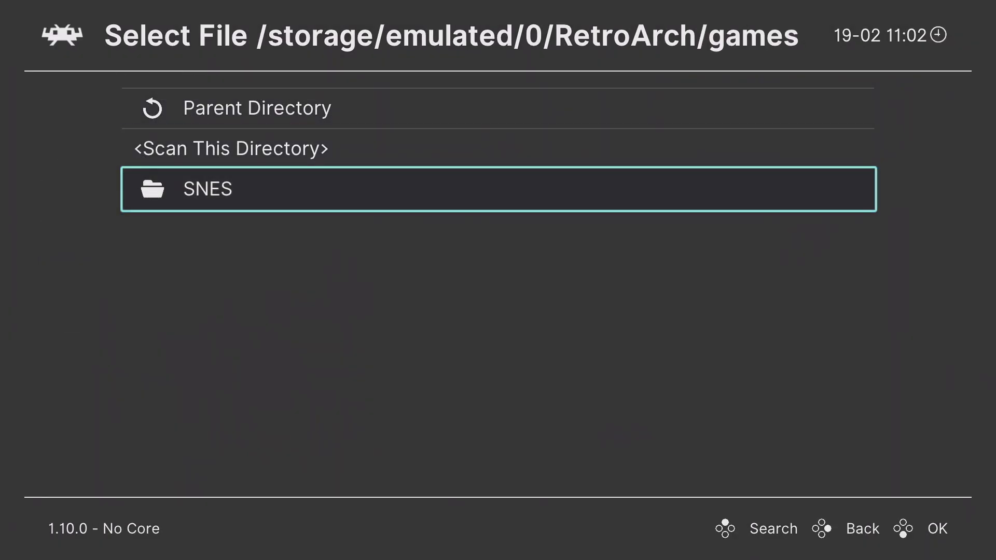
pyautogui.press('Return')
# Scan the SNES folder with <Scan This Directory>, then back out two levels
pyautogui.press('Down')
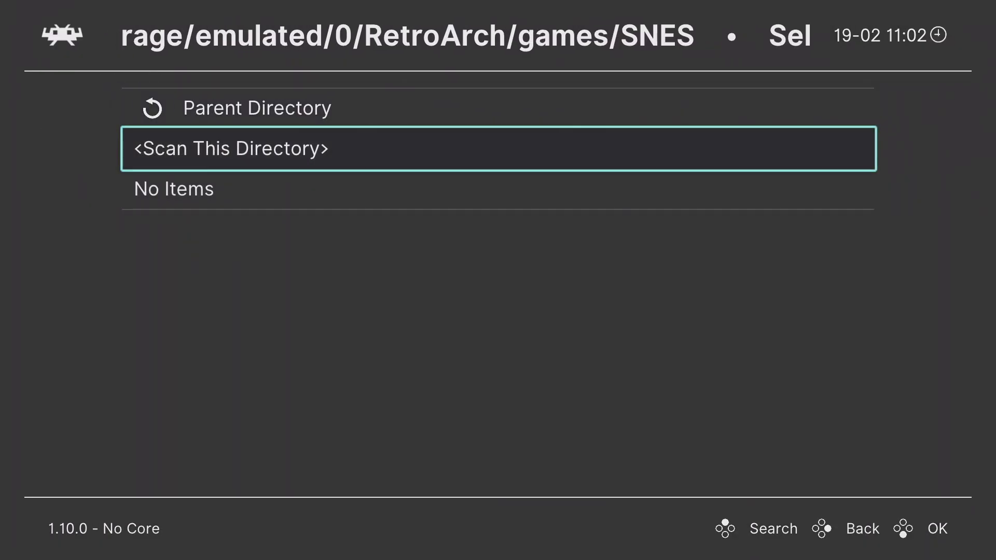
pyautogui.press('Return')
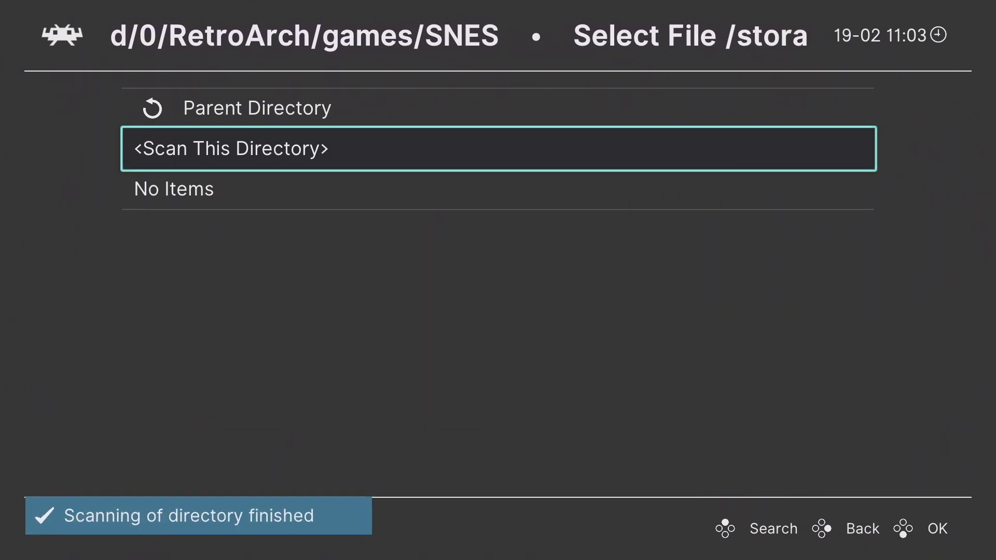
pyautogui.press('BackSpace')
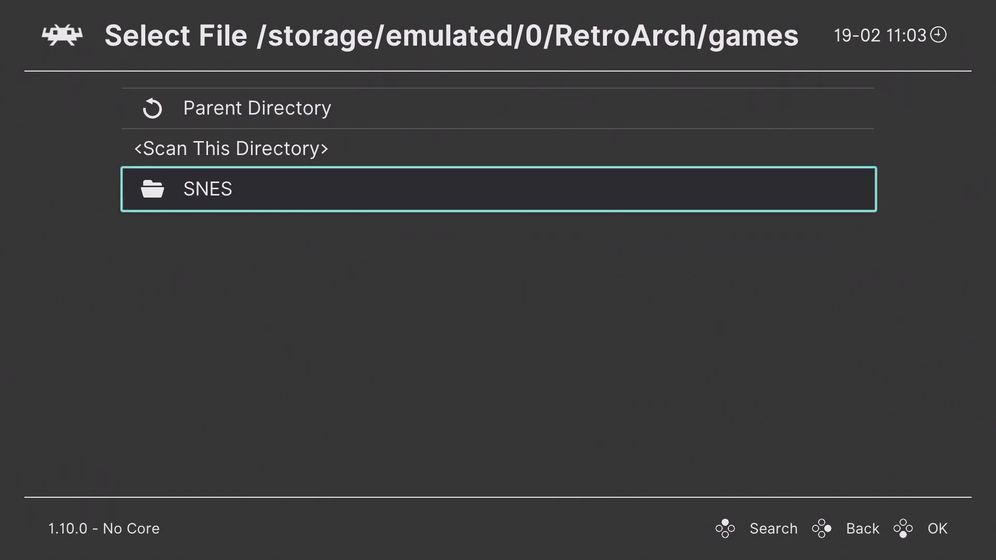
pyautogui.press('BackSpace')
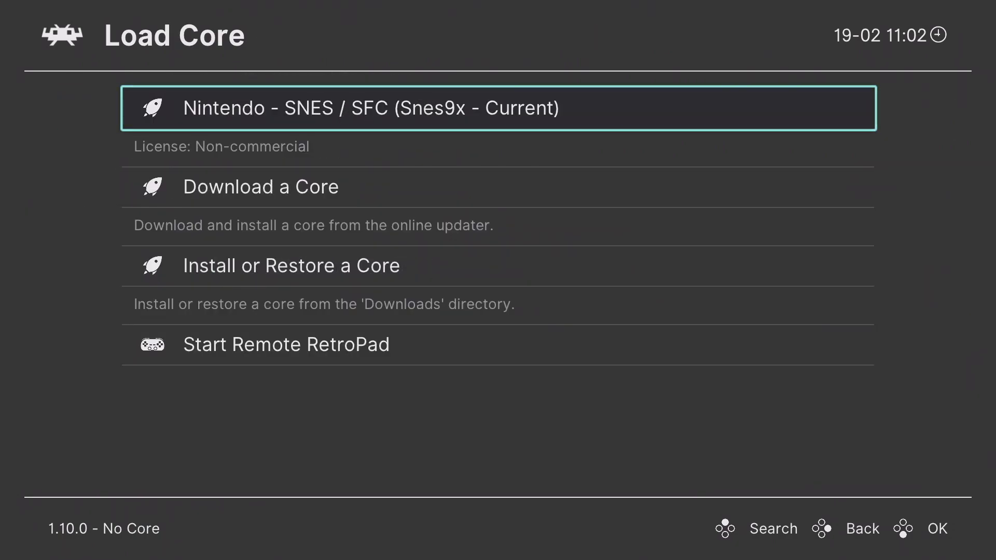
# Download and install the Nintendo - SNES / SFC (Snes9x - Current) core, then select the Super Nintendo Entertainment System playlist
pyautogui.press('Down')
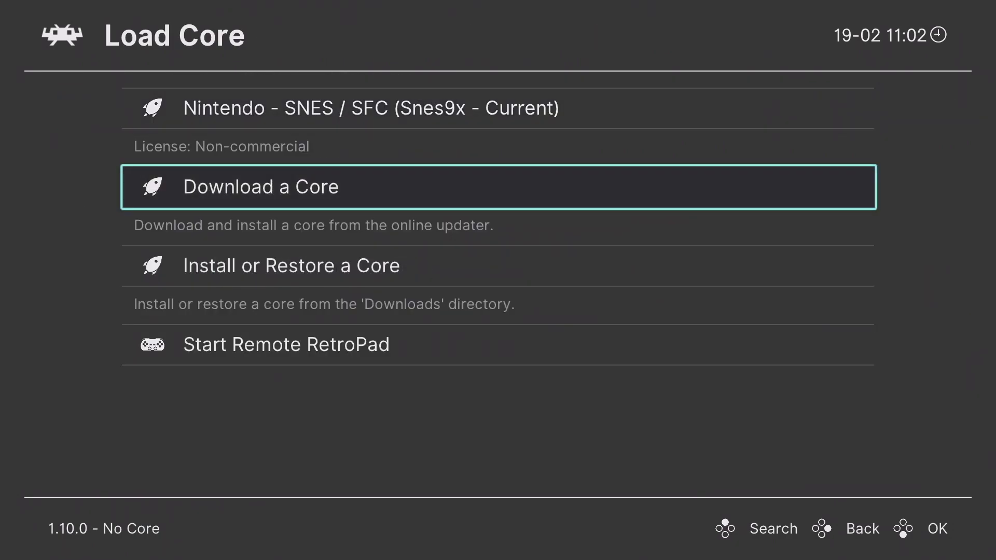
pyautogui.press('Return')
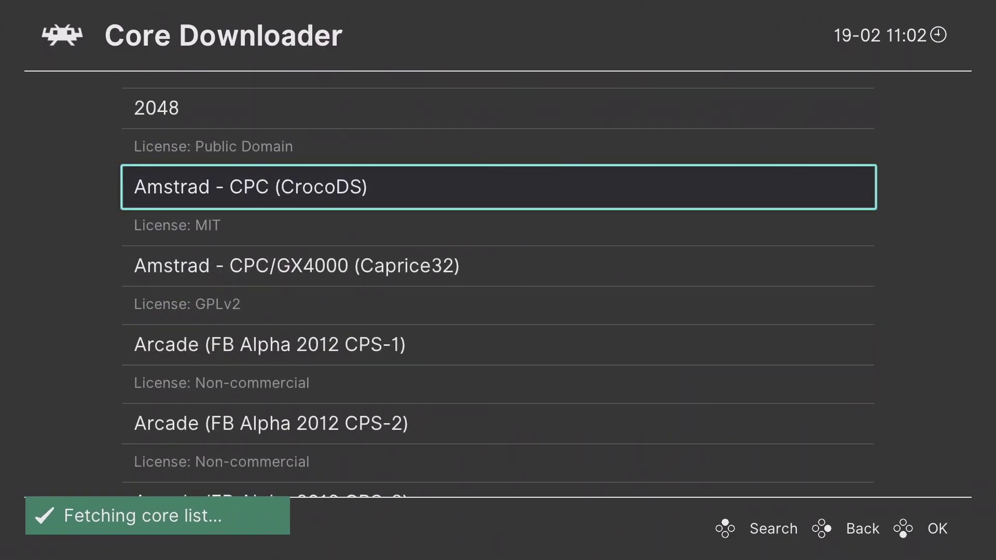
pyautogui.press('Down')
pyautogui.press('Down')
pyautogui.press('Down')
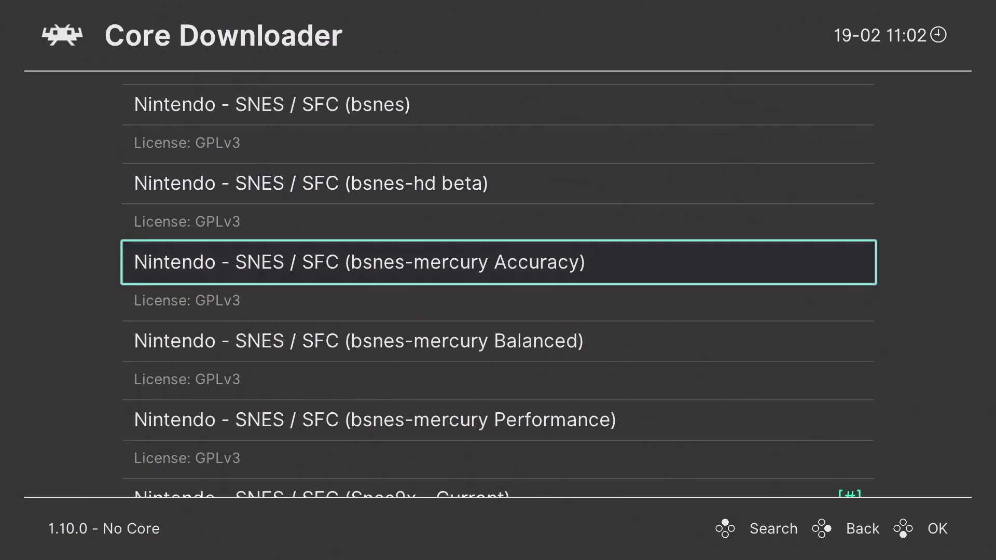
pyautogui.press('Down')
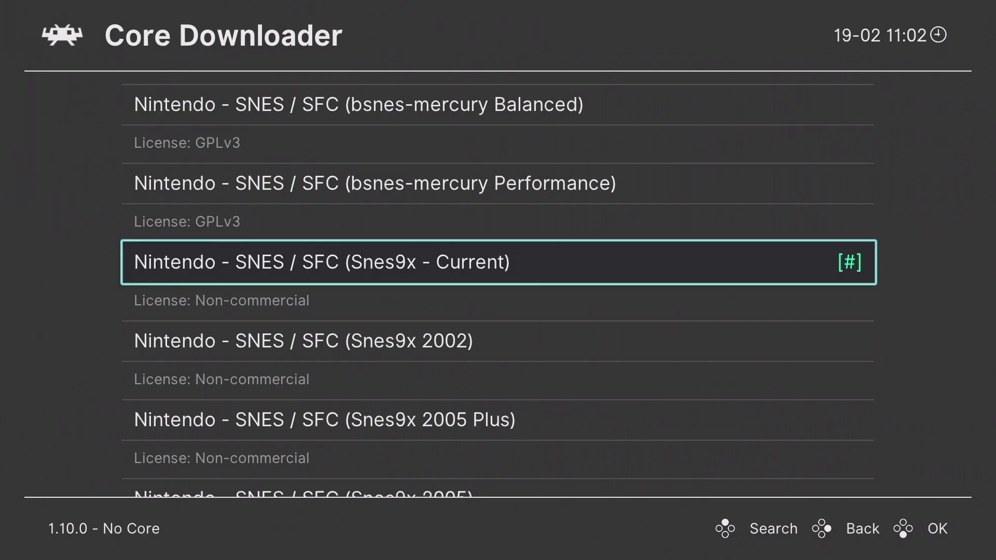
pyautogui.press('Return')
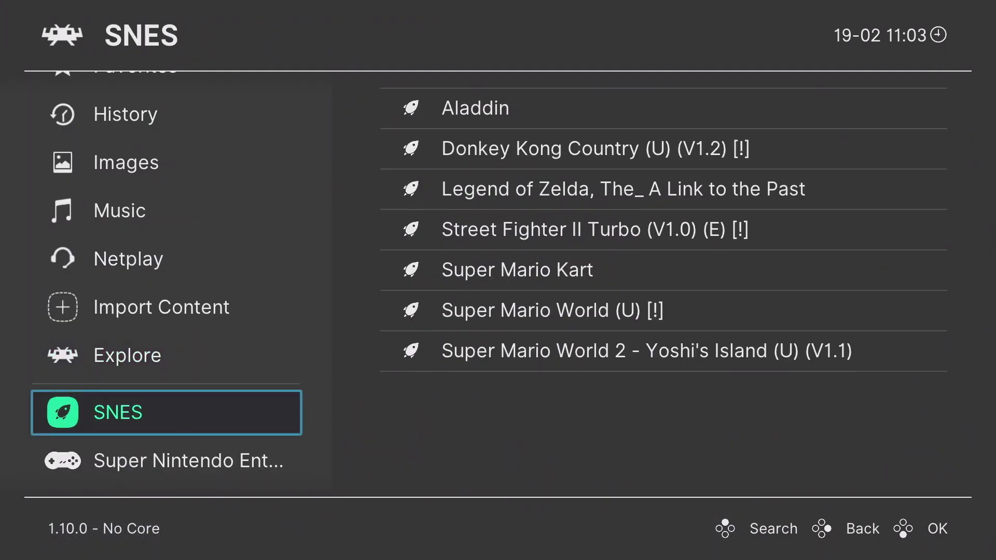
pyautogui.press('Down')
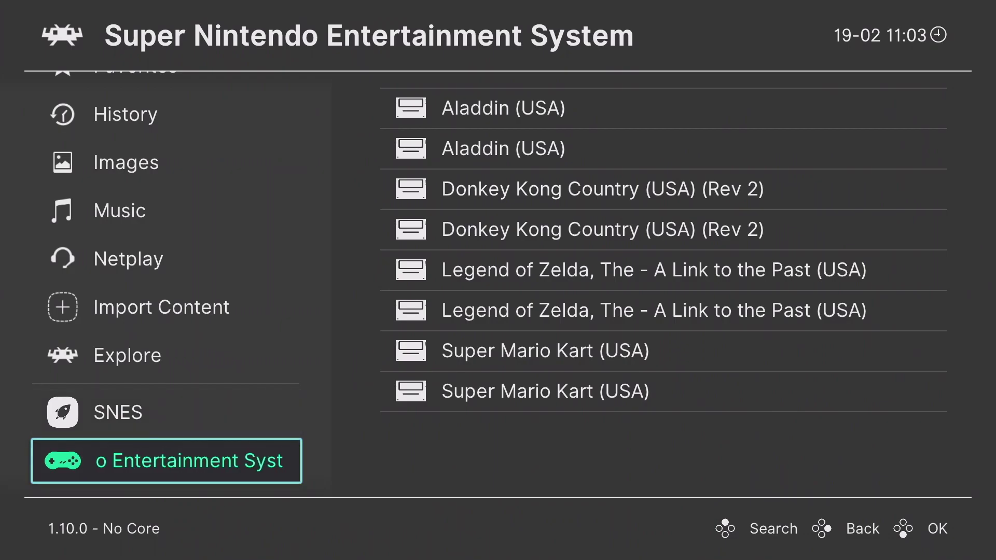
# Pick the second Legend of Zelda, The - A Link to the Past (USA) entry below Aladdin and Run it
pyautogui.press('Right')
pyautogui.press('Down')
pyautogui.press('Down')
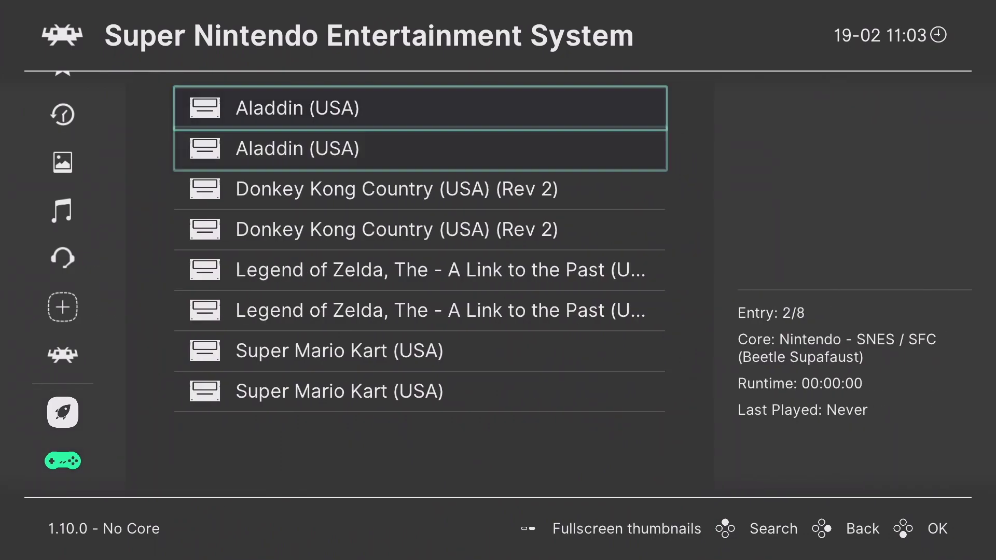
pyautogui.press('Down')
pyautogui.press('Down')
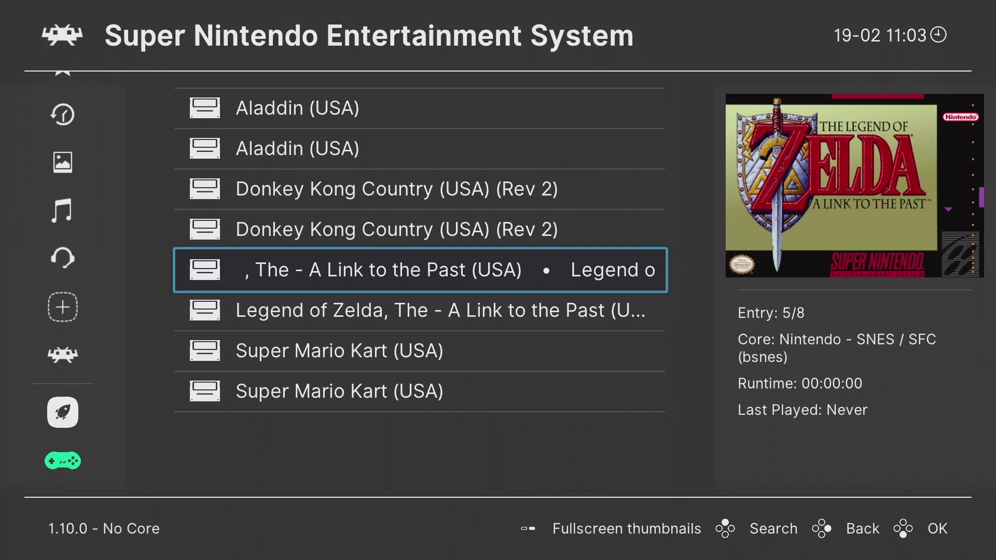
pyautogui.press('Down')
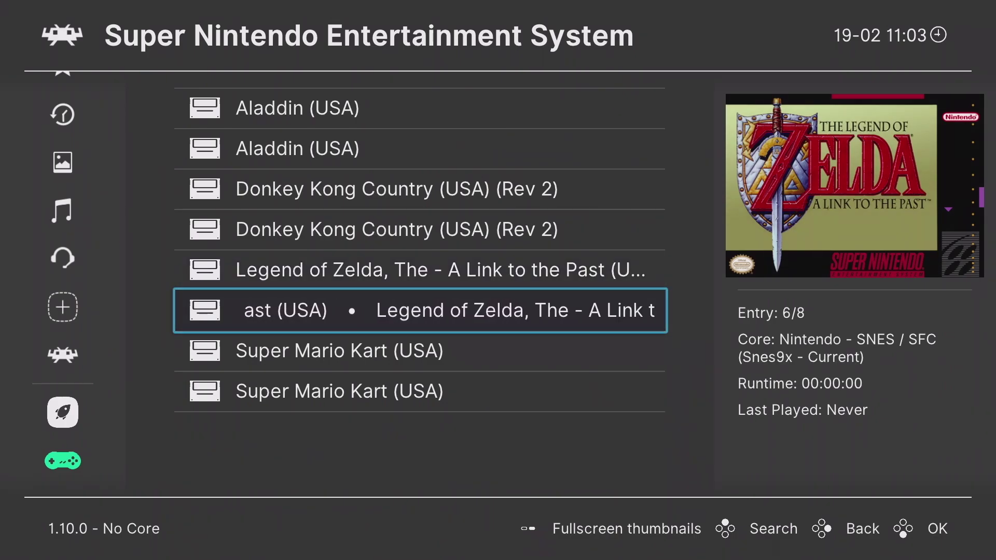
pyautogui.press('Return')
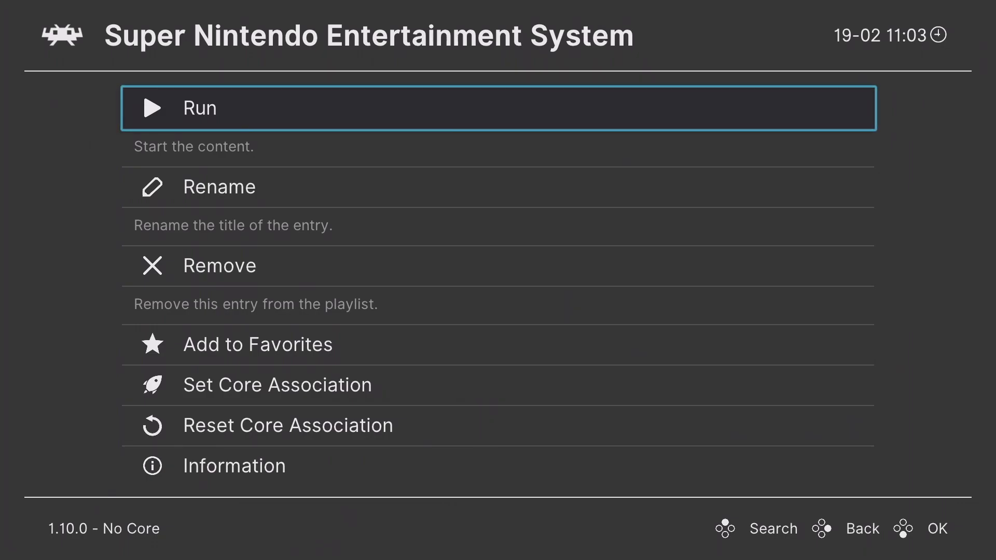
pyautogui.press('Return')
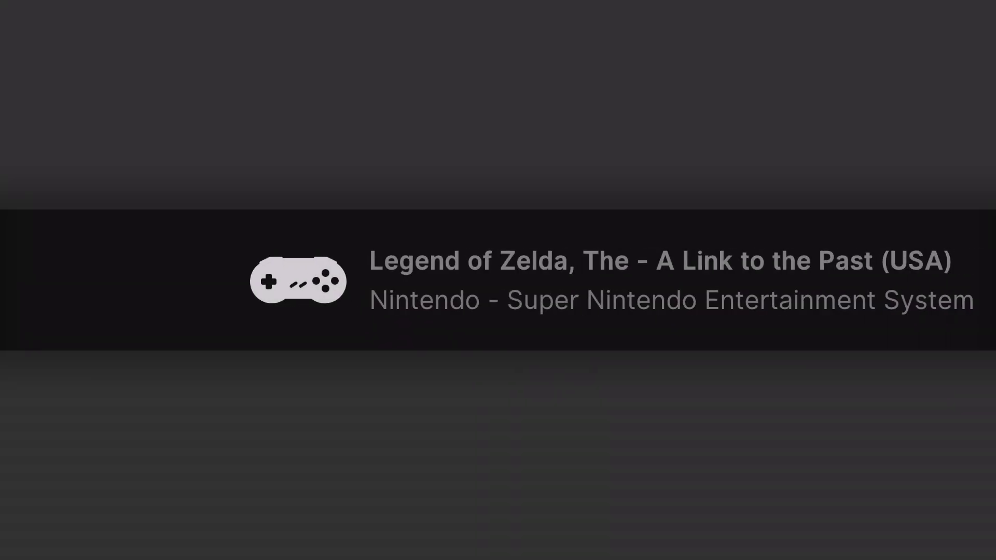